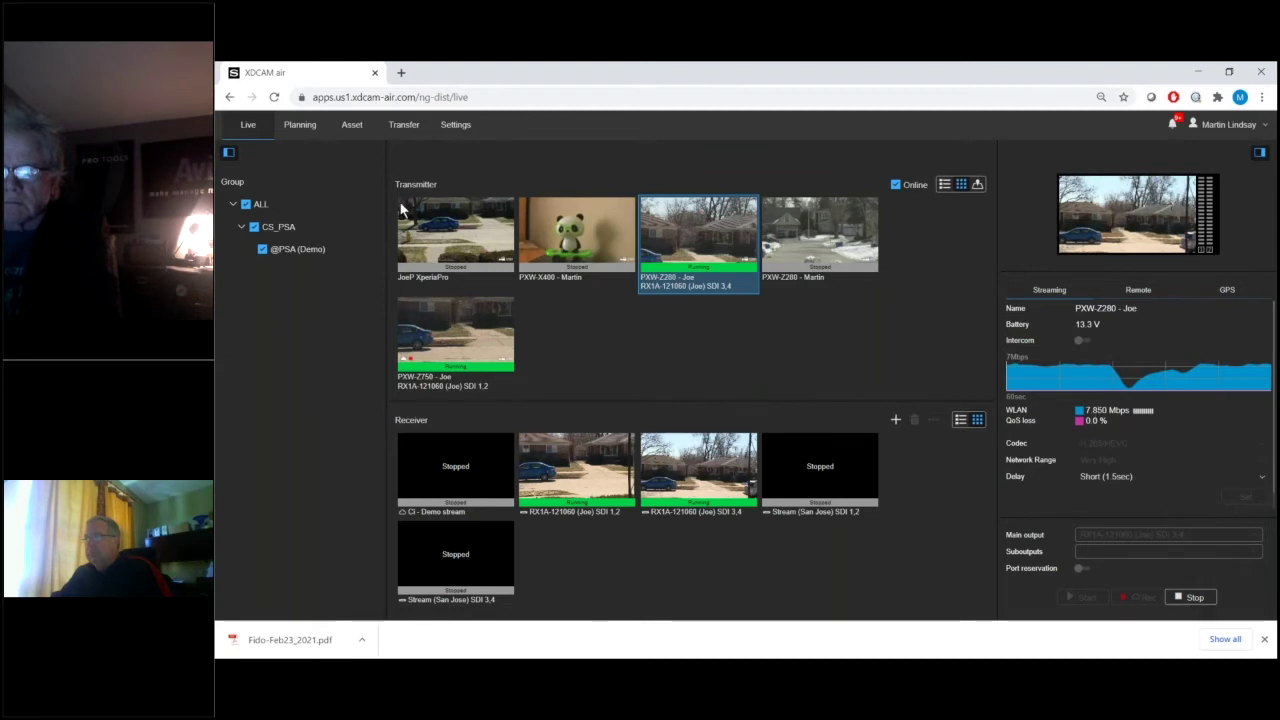
Step: Review the planning metadata for the demo inews and ENPS sources, then return to the Local source
{"action": "left_click", "coordinate": [306, 130]}
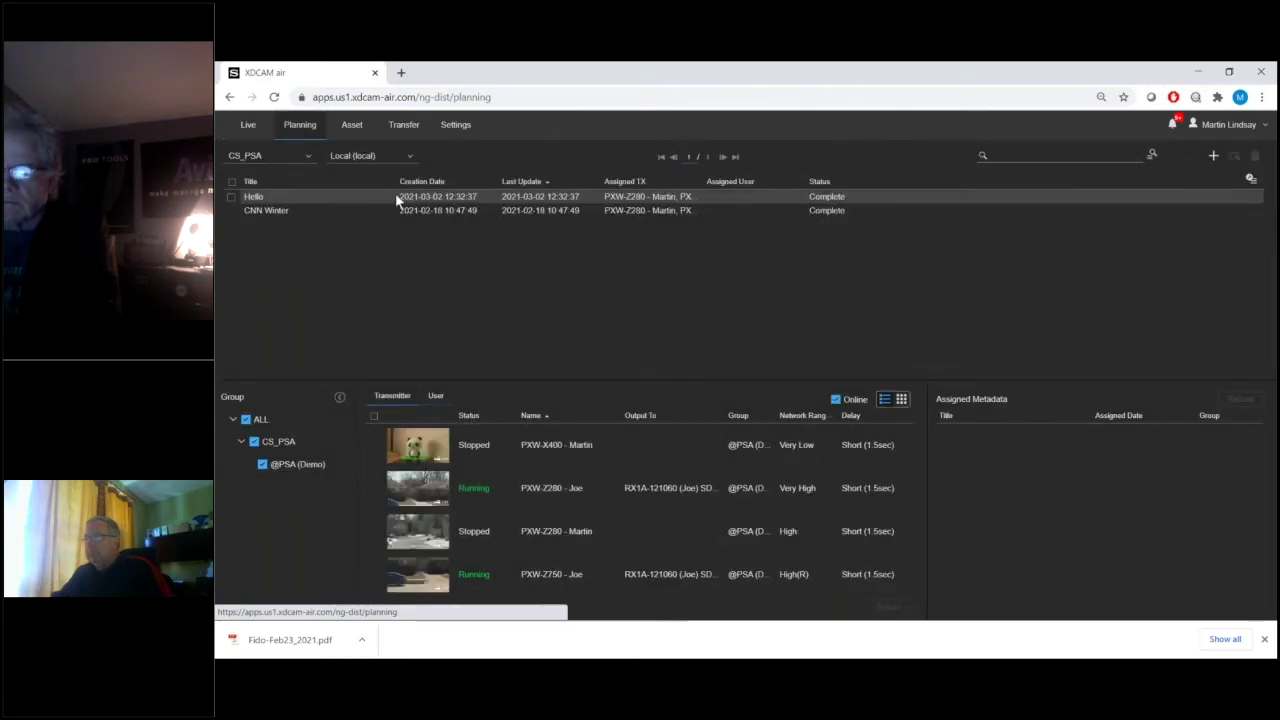
{"action": "left_click", "coordinate": [408, 158]}
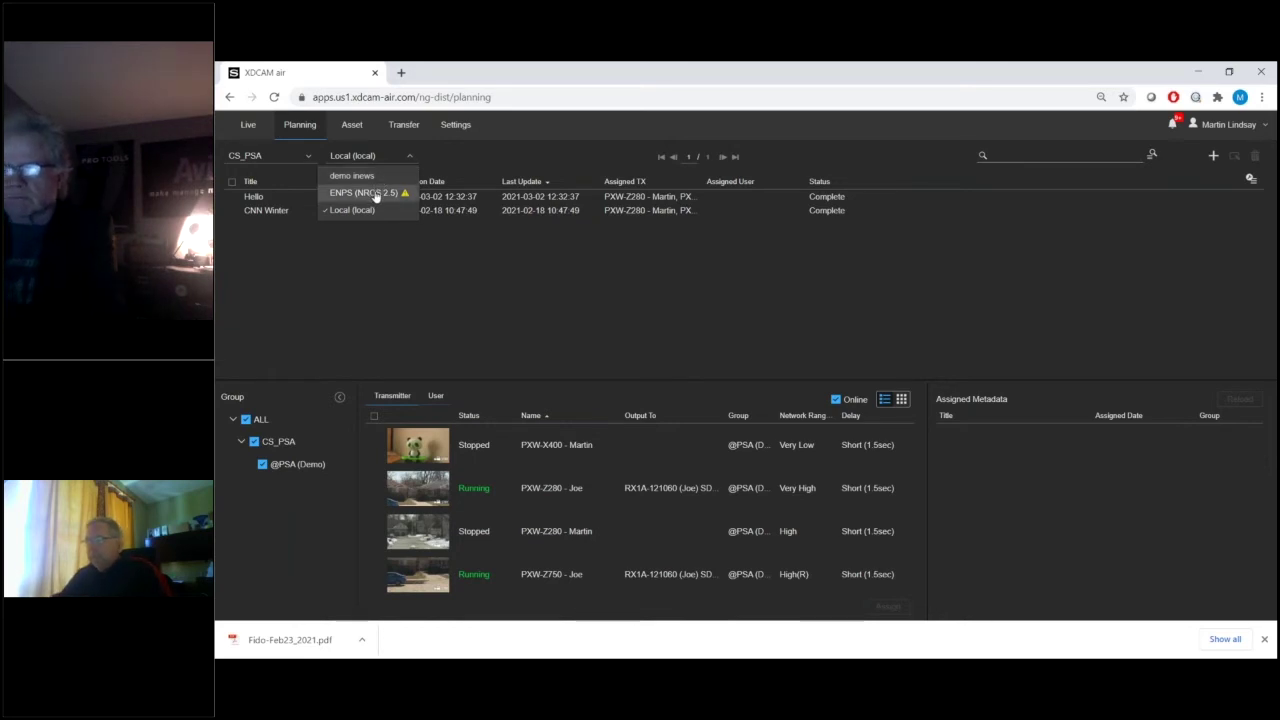
{"action": "left_click", "coordinate": [378, 176]}
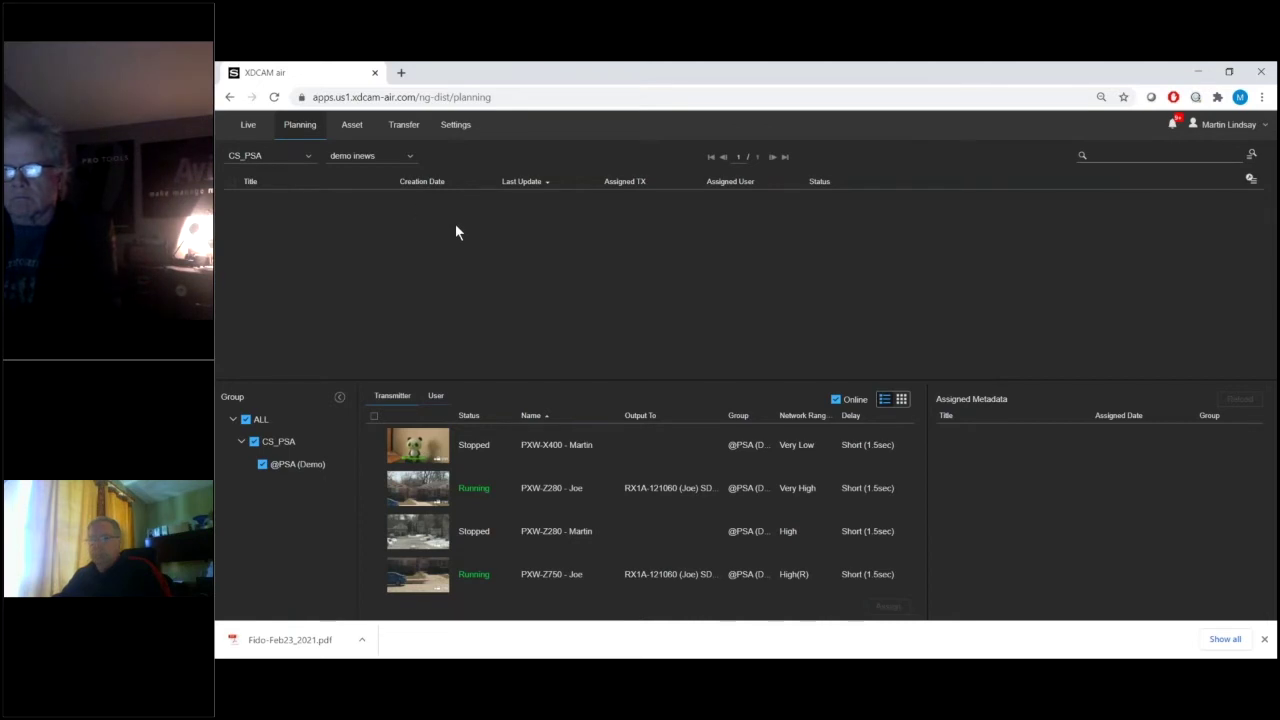
{"action": "left_click", "coordinate": [406, 157]}
{"action": "left_click", "coordinate": [381, 193]}
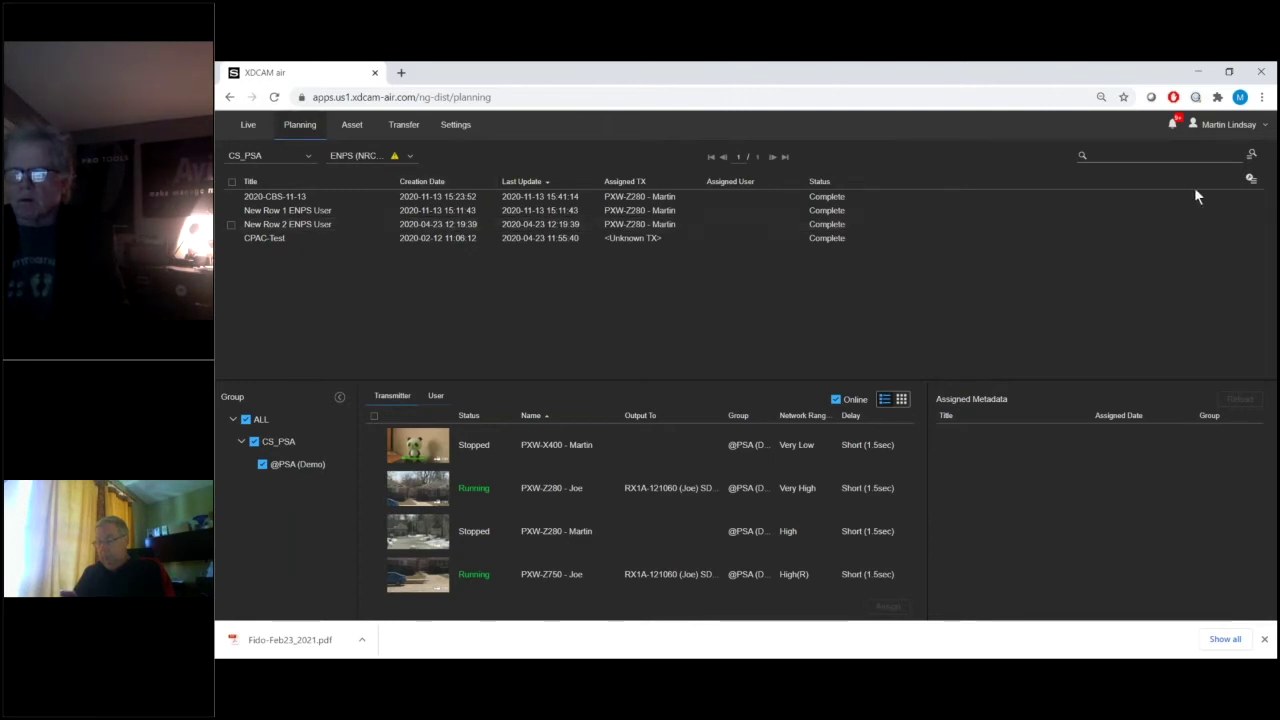
{"action": "left_click", "coordinate": [406, 160]}
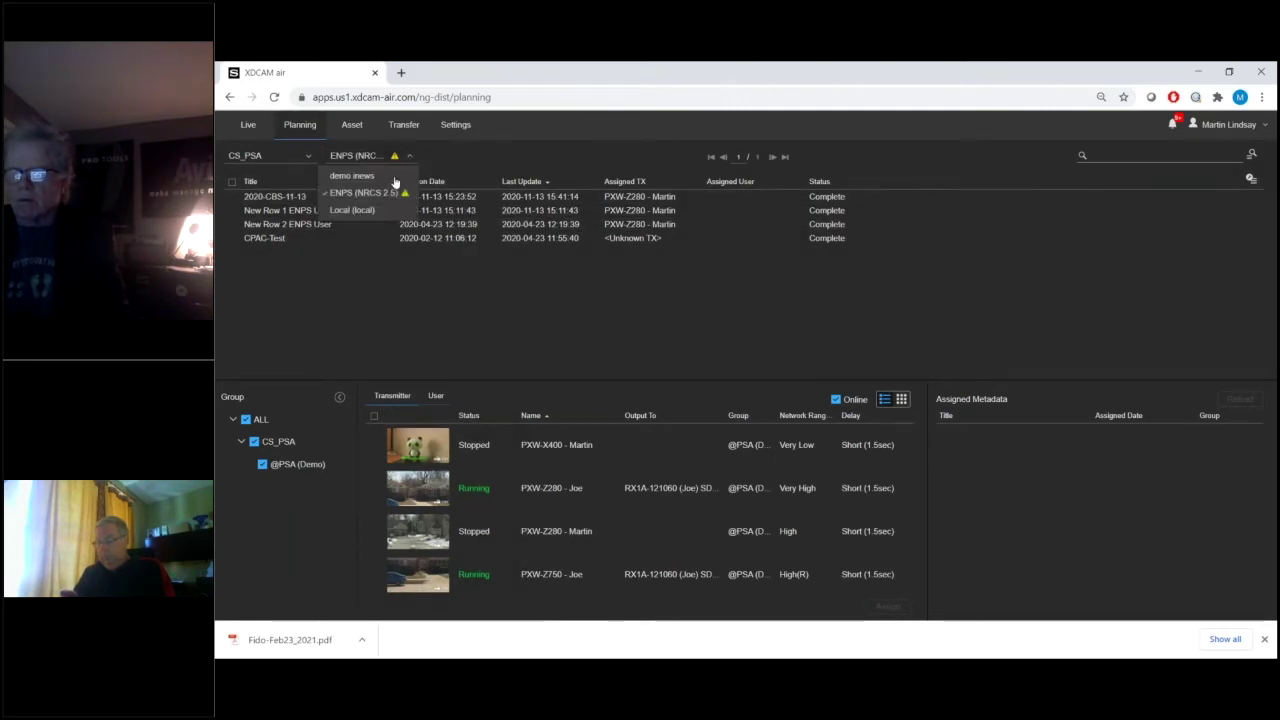
{"action": "left_click", "coordinate": [385, 212]}
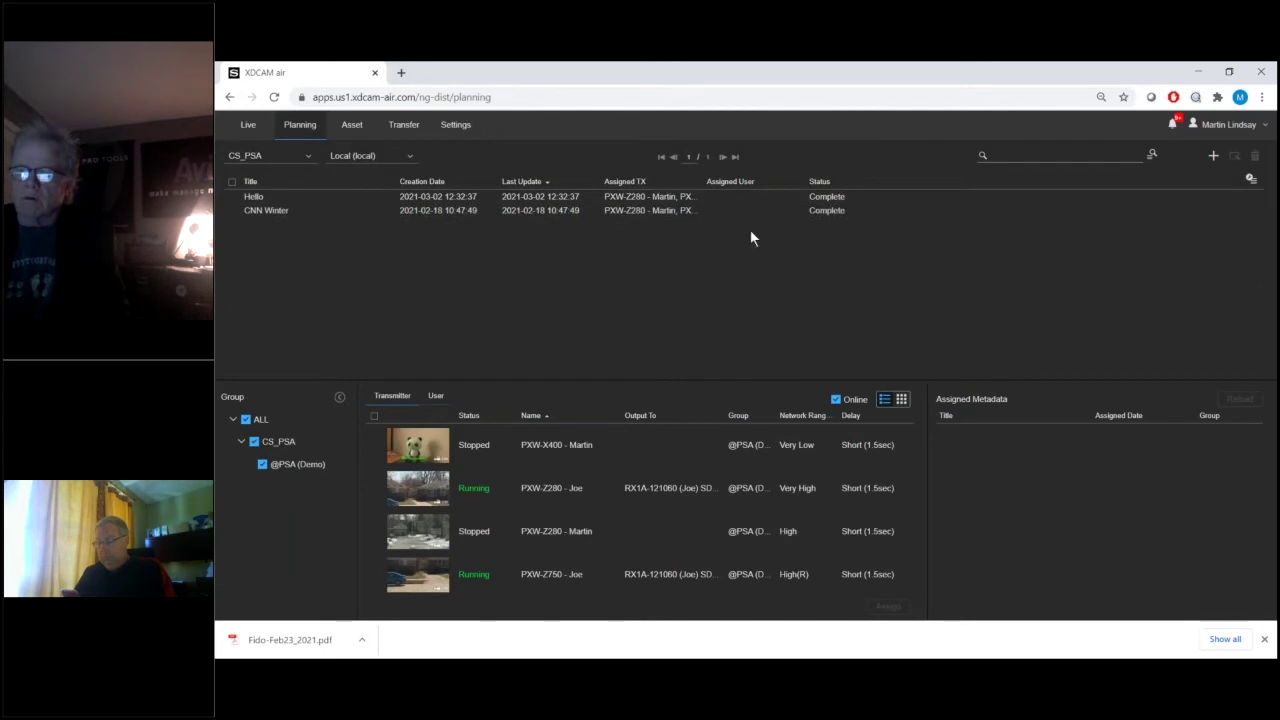
Step: Create a planning metadata entry titled SMPTE in the Local source
{"action": "left_click", "coordinate": [1213, 156]}
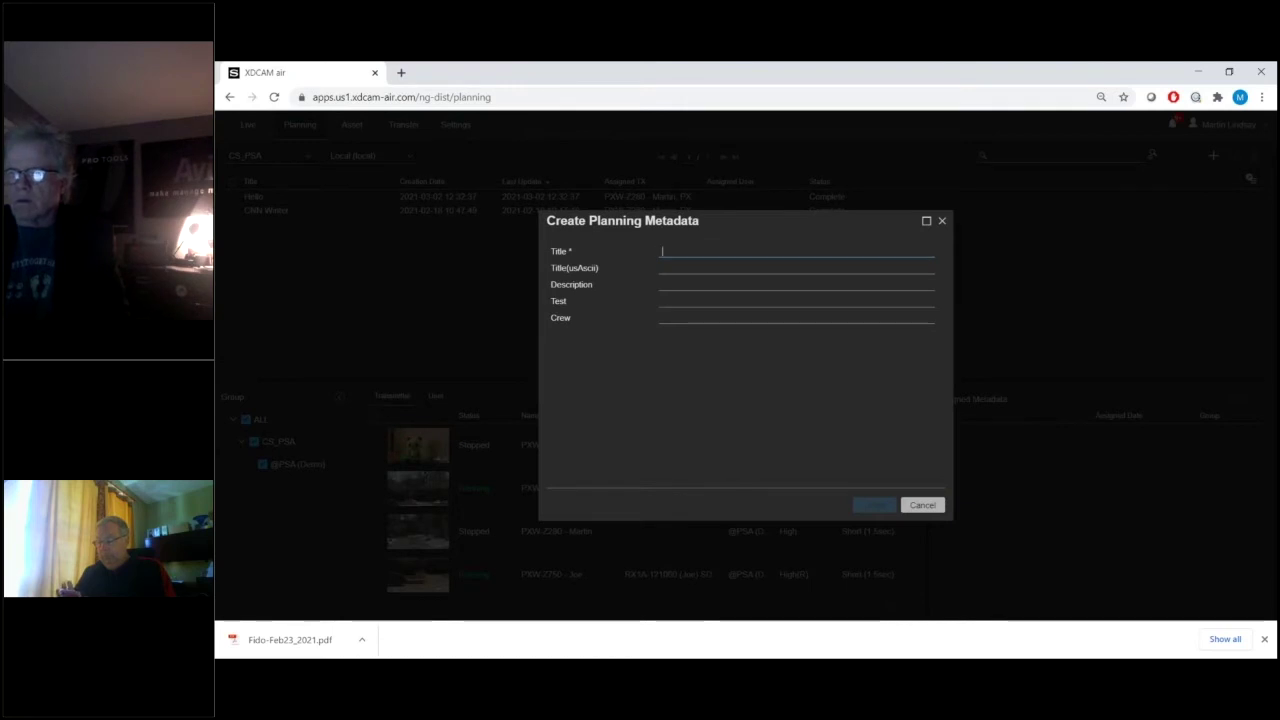
{"action": "type", "text": "SMPTE"}
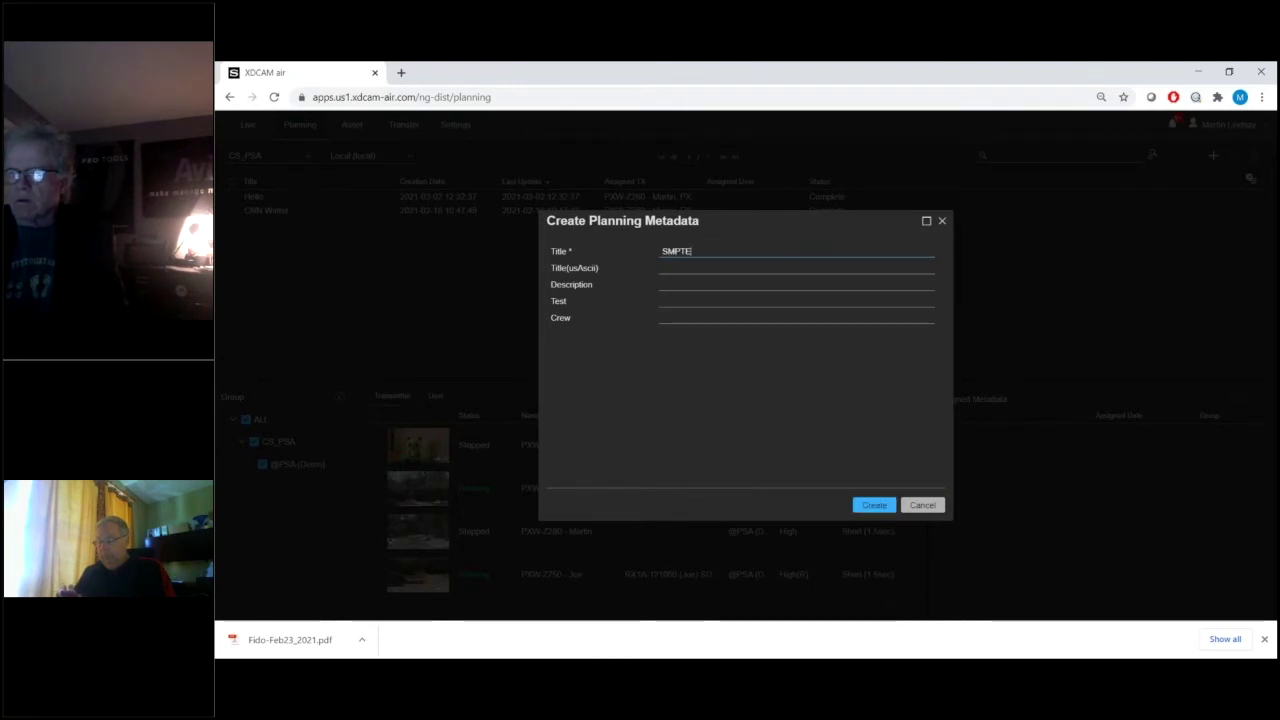
{"action": "left_click", "coordinate": [878, 507]}
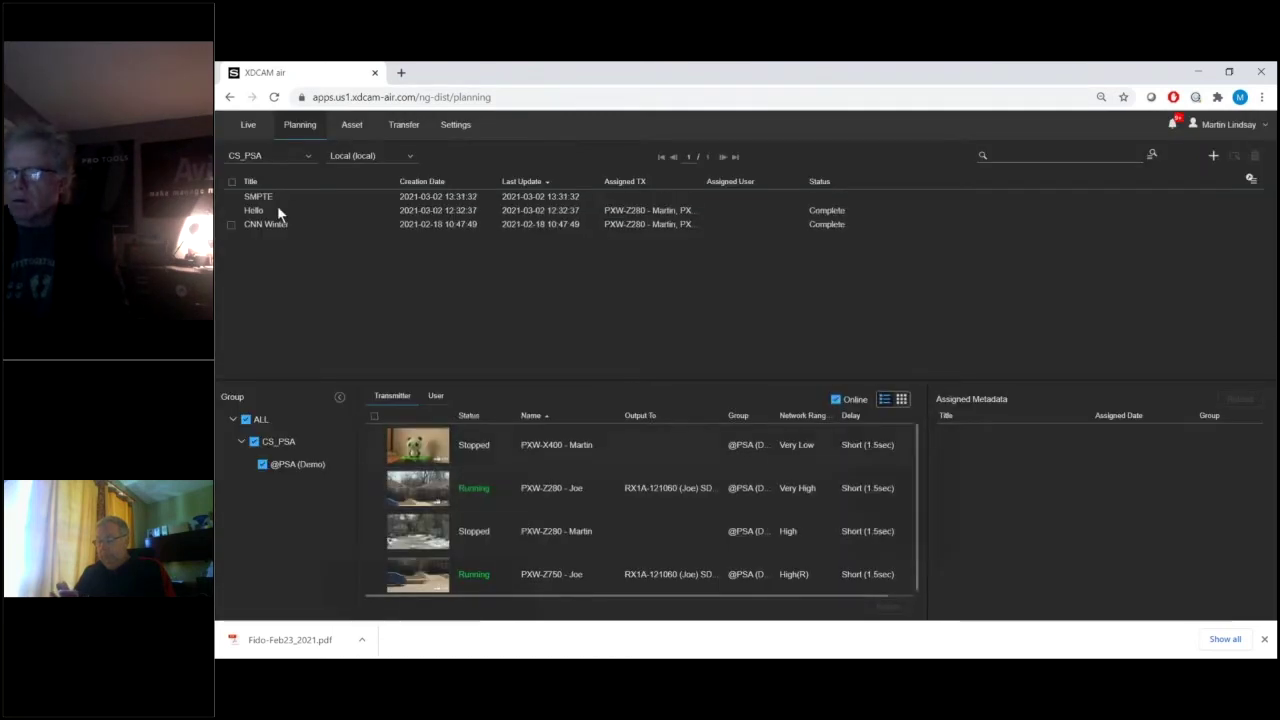
Step: Assign the SMPTE planning metadata to the running PXW-Z280 transmitter
{"action": "left_click", "coordinate": [231, 197]}
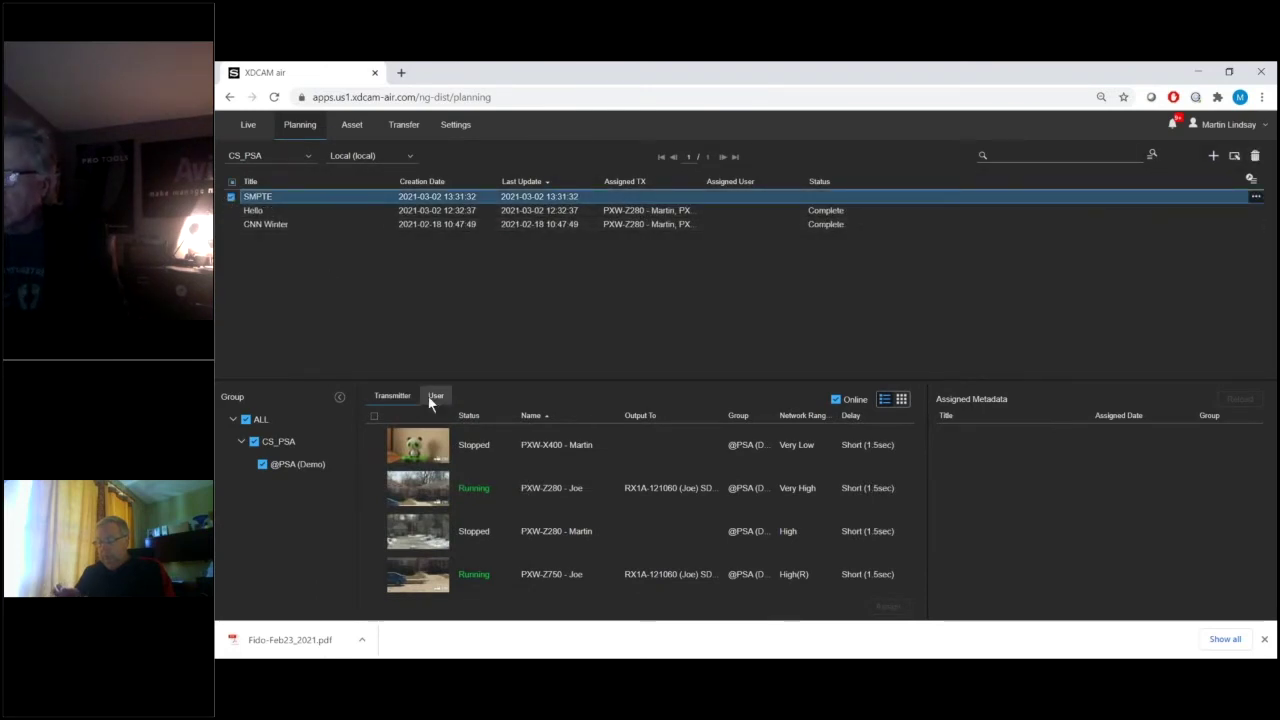
{"action": "left_click", "coordinate": [373, 489]}
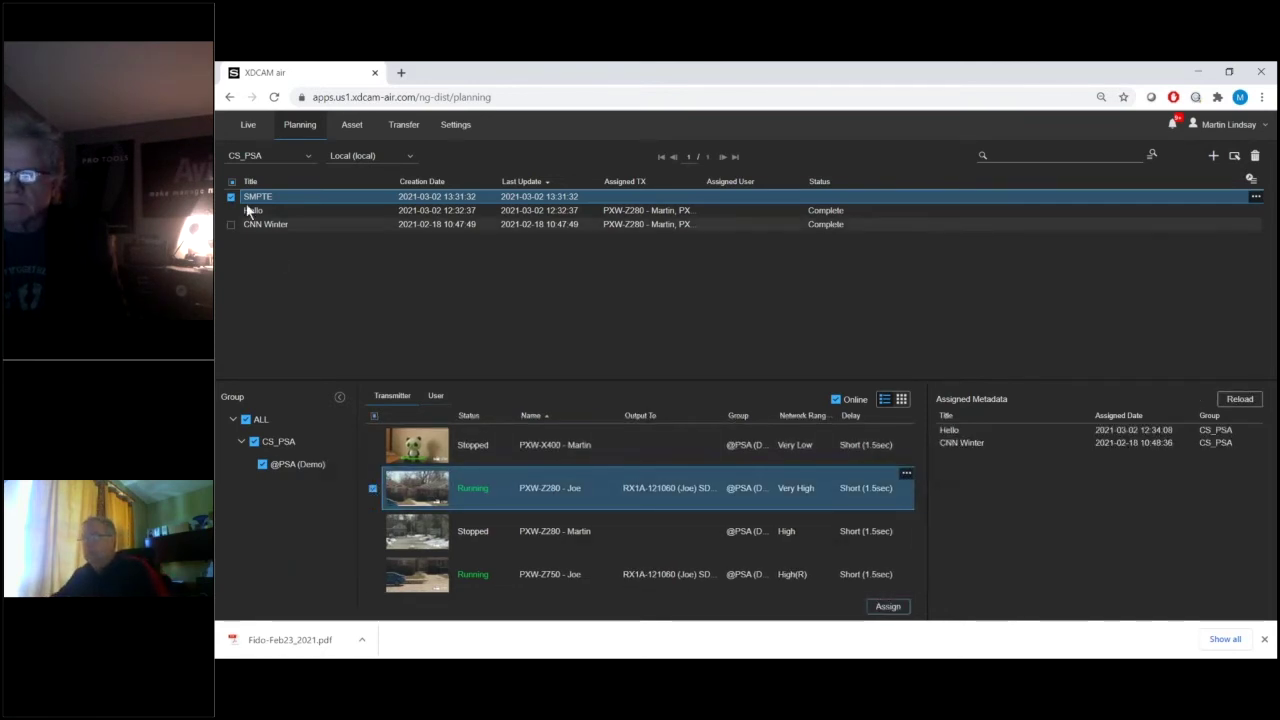
{"action": "left_click", "coordinate": [898, 608]}
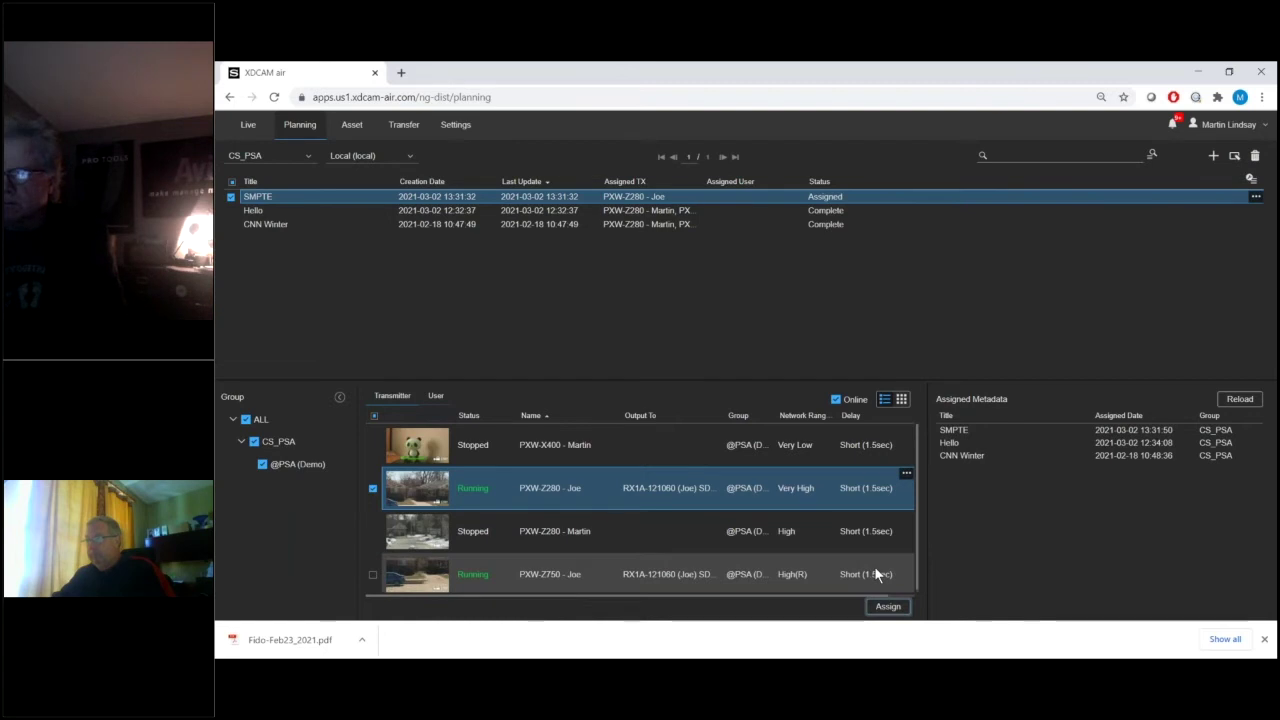
Step: Load the SMPTE entry as the active planning metadata in the running PXW-Z280 and close its metadata list
{"action": "left_click", "coordinate": [887, 494]}
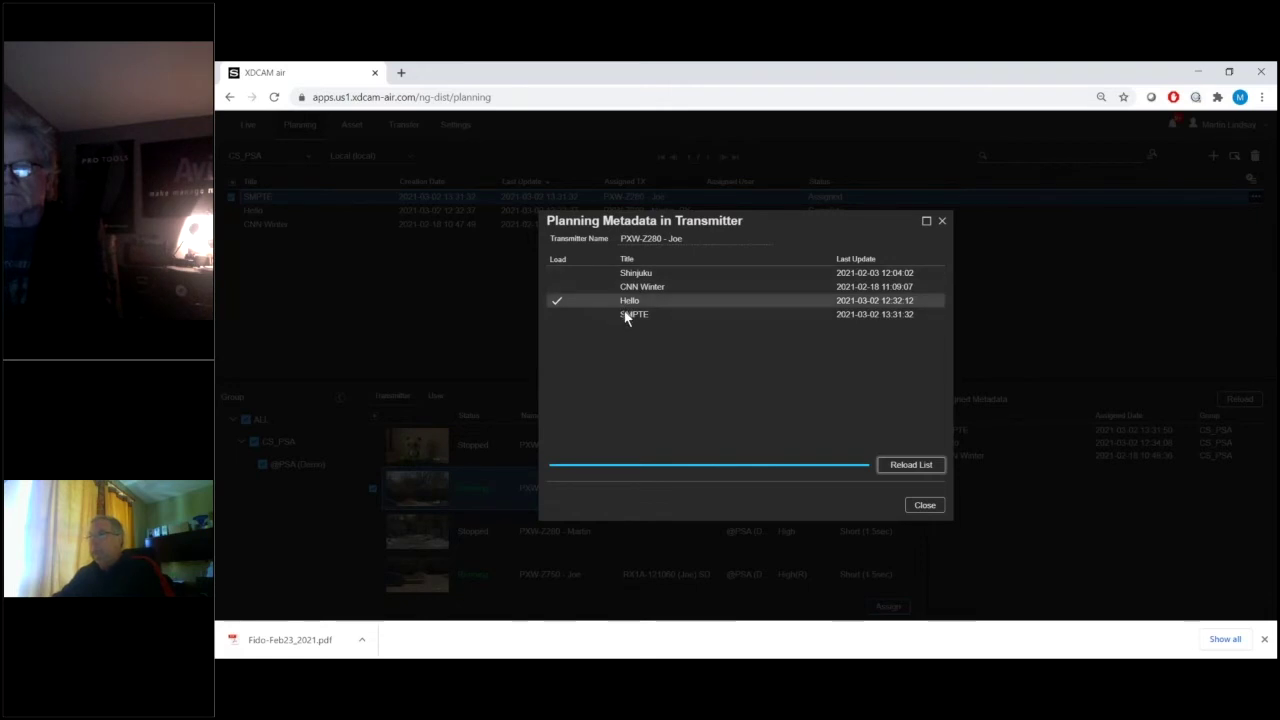
{"action": "left_click", "coordinate": [631, 316]}
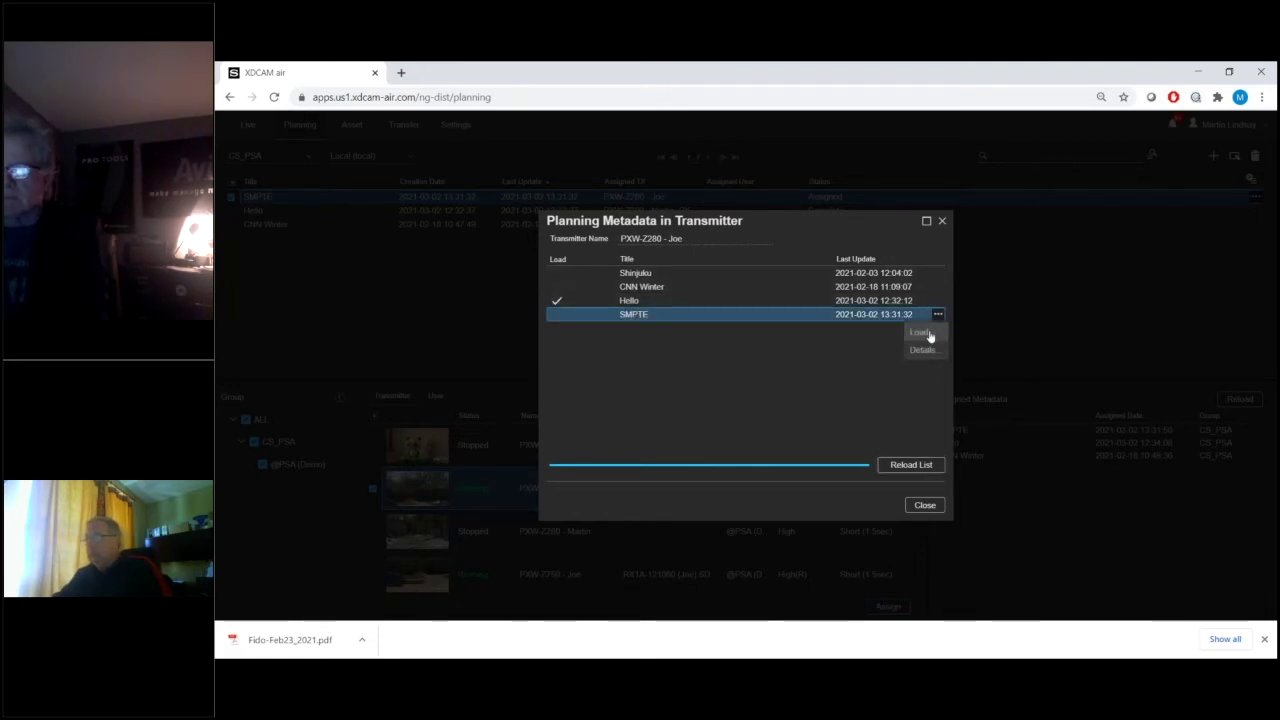
{"action": "double_click", "coordinate": [699, 316]}
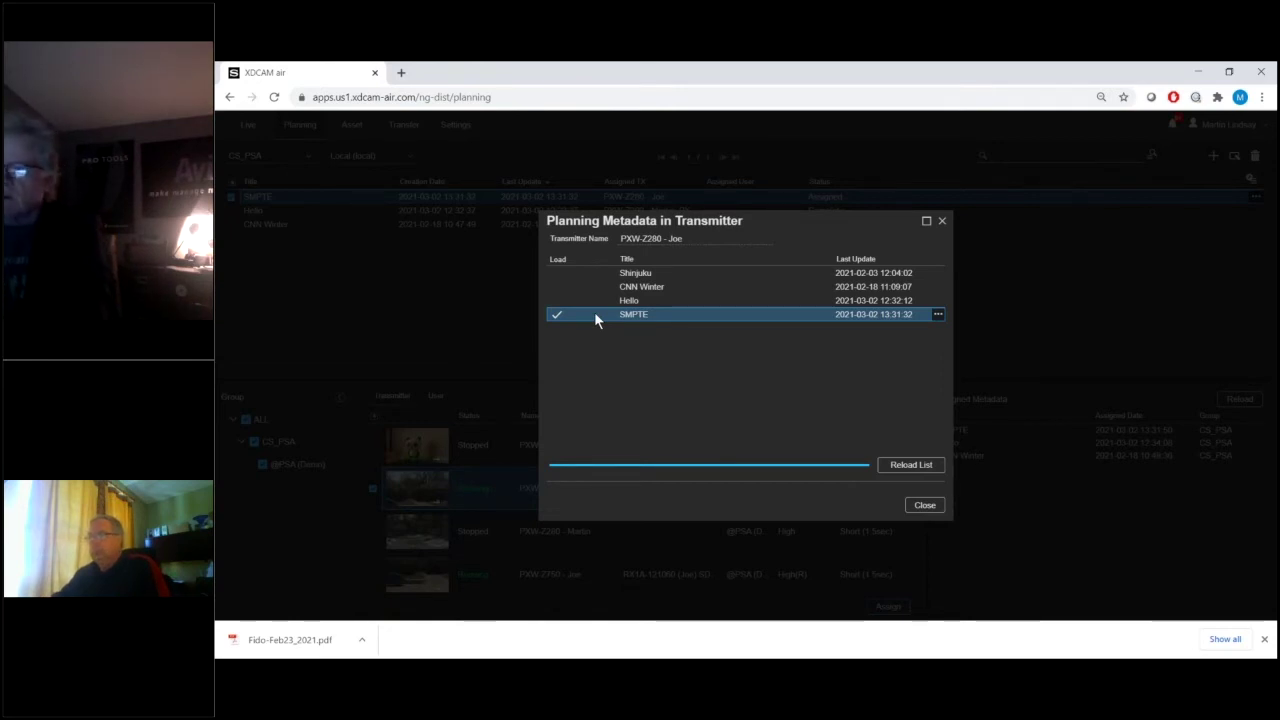
{"action": "left_click", "coordinate": [922, 506]}
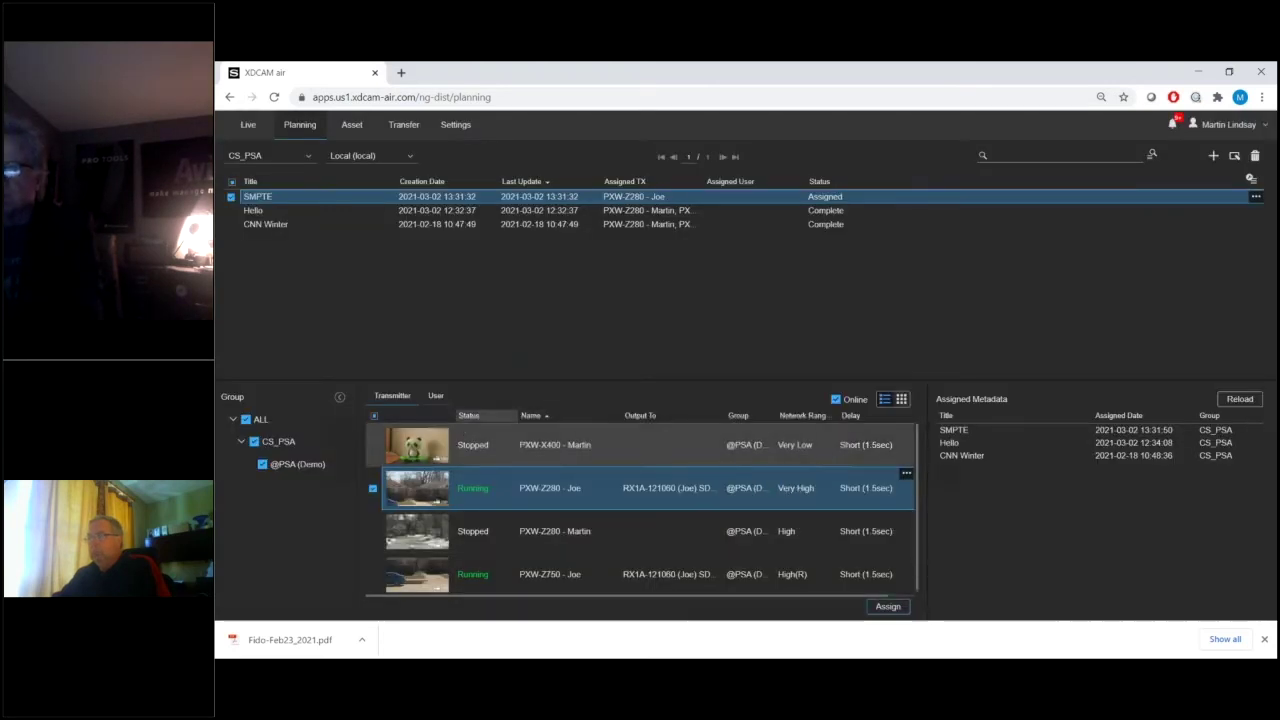
Step: Record a short clip on the running PXW-Z280 from the live view's remote controls, starting and stopping the recording
{"action": "left_click", "coordinate": [250, 126]}
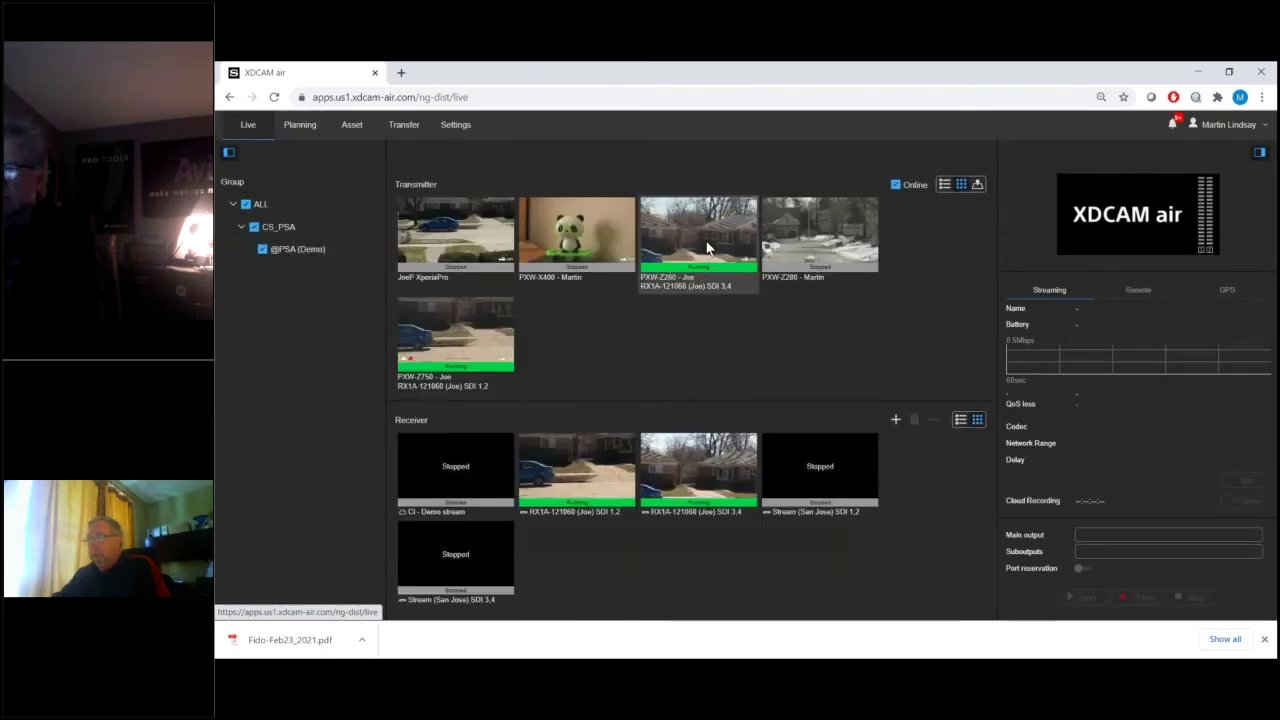
{"action": "left_click", "coordinate": [709, 250]}
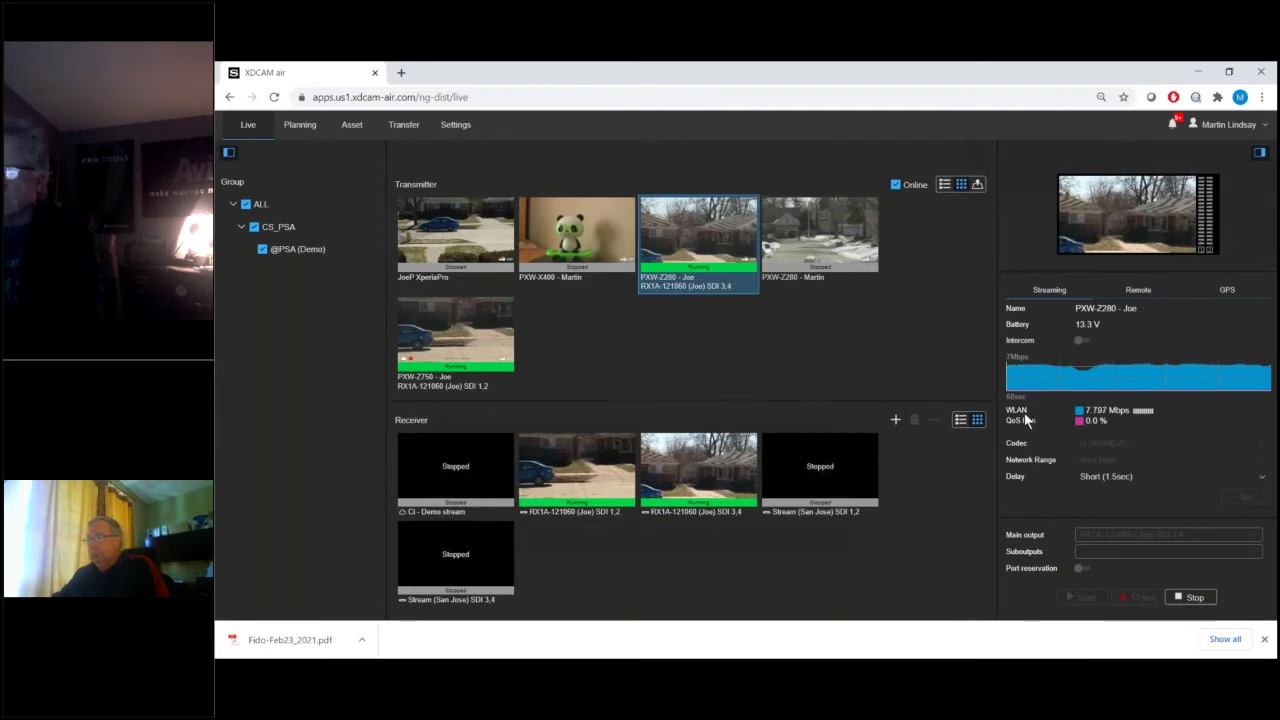
{"action": "left_click", "coordinate": [1139, 291]}
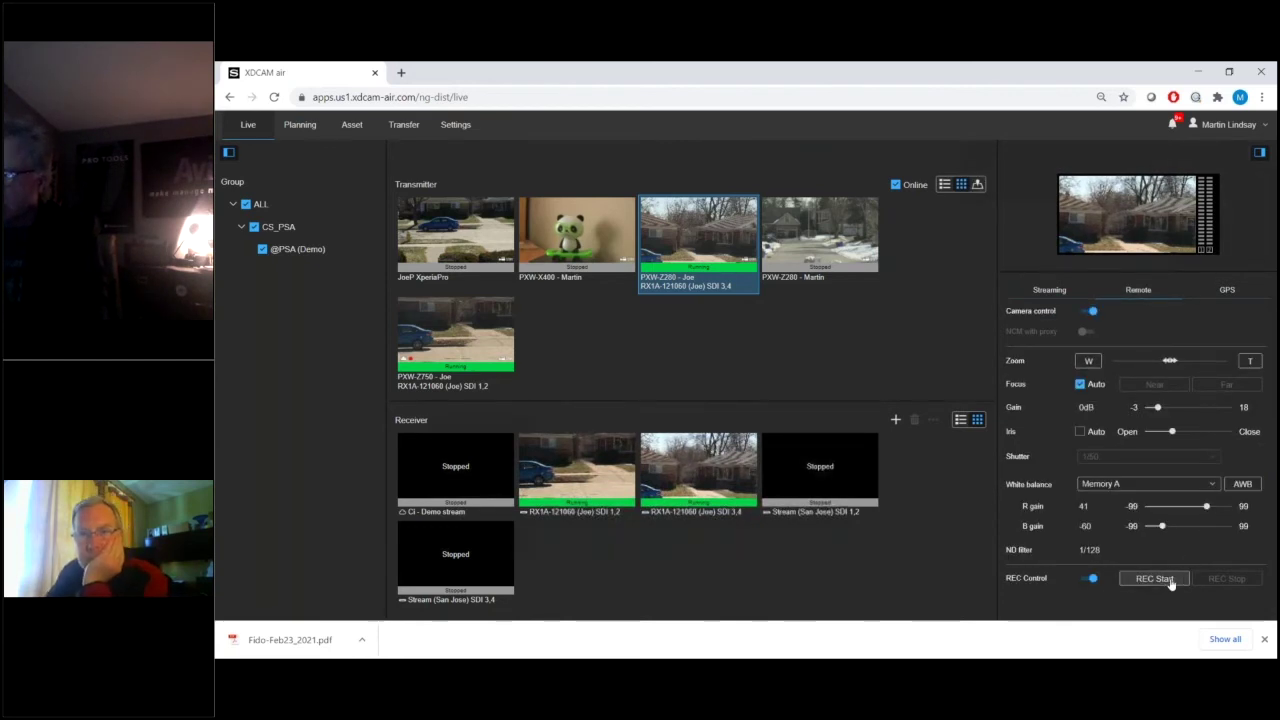
{"action": "left_click", "coordinate": [1172, 582]}
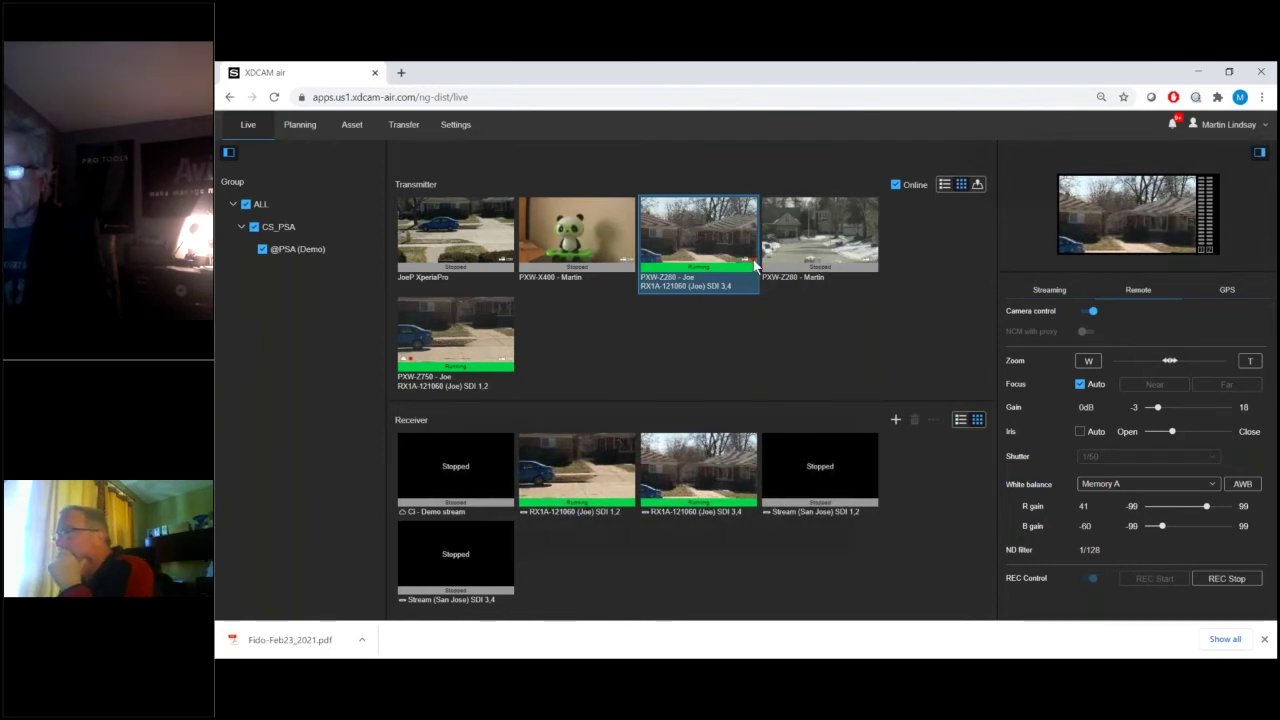
{"action": "left_click", "coordinate": [1215, 580]}
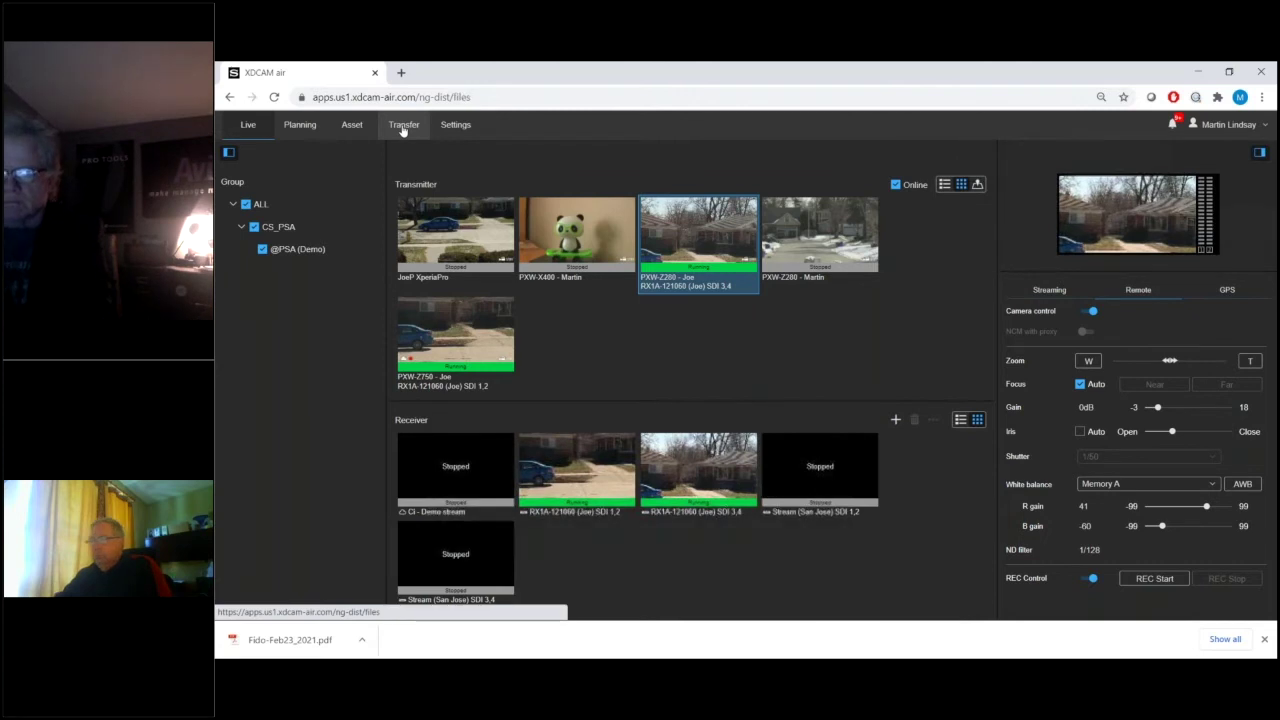
Step: List the files stored on the PXW-Z280 used for the recording and select the clip SMPTE_00001S03
{"action": "left_click", "coordinate": [402, 127]}
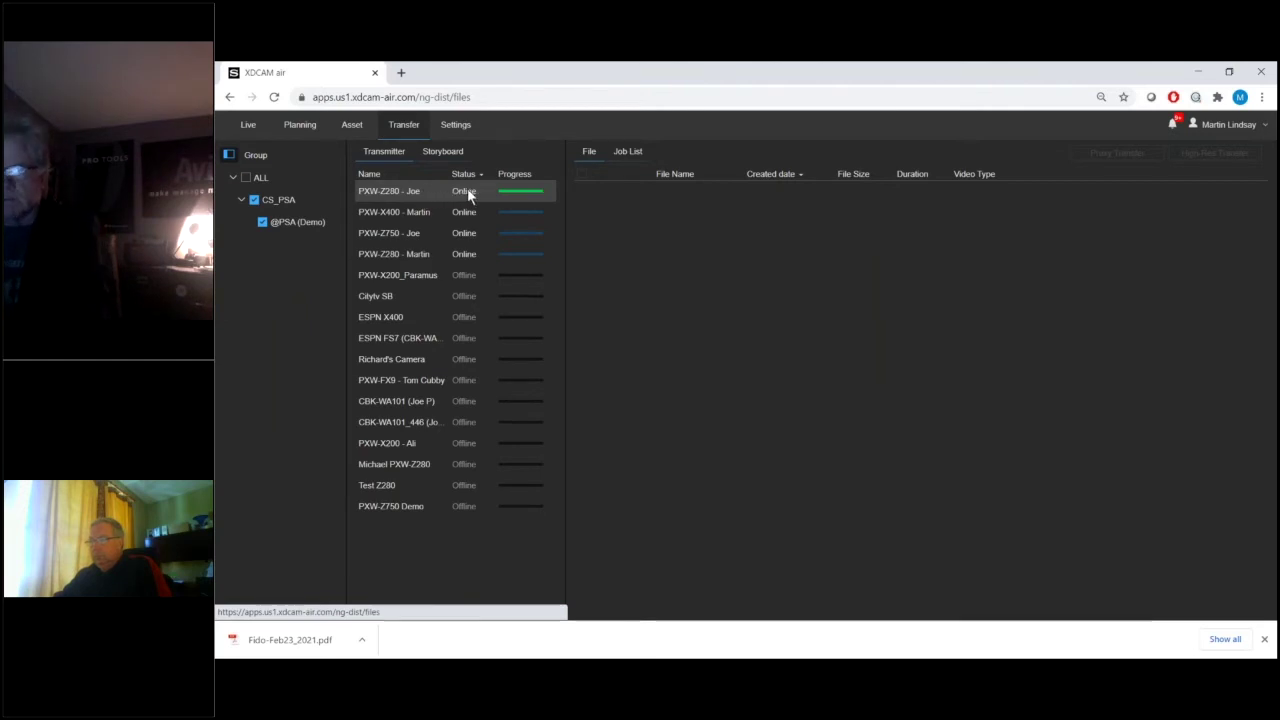
{"action": "left_click", "coordinate": [468, 190]}
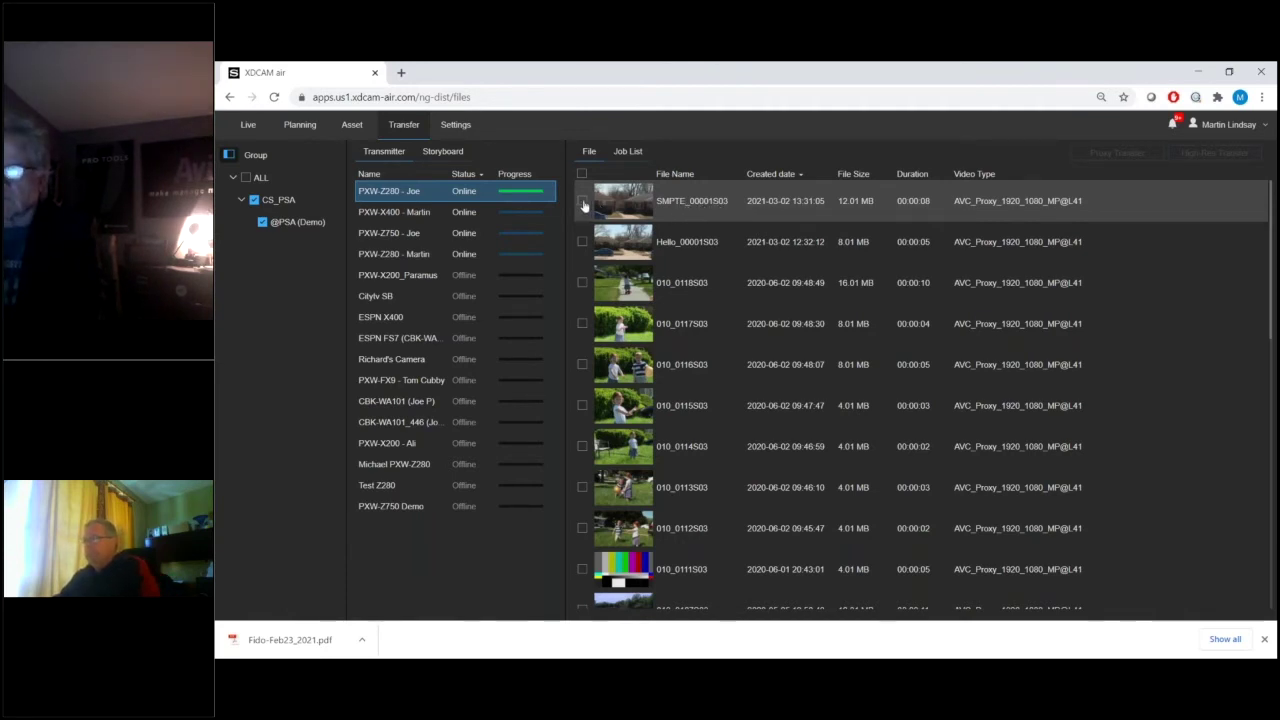
{"action": "left_click", "coordinate": [1022, 202]}
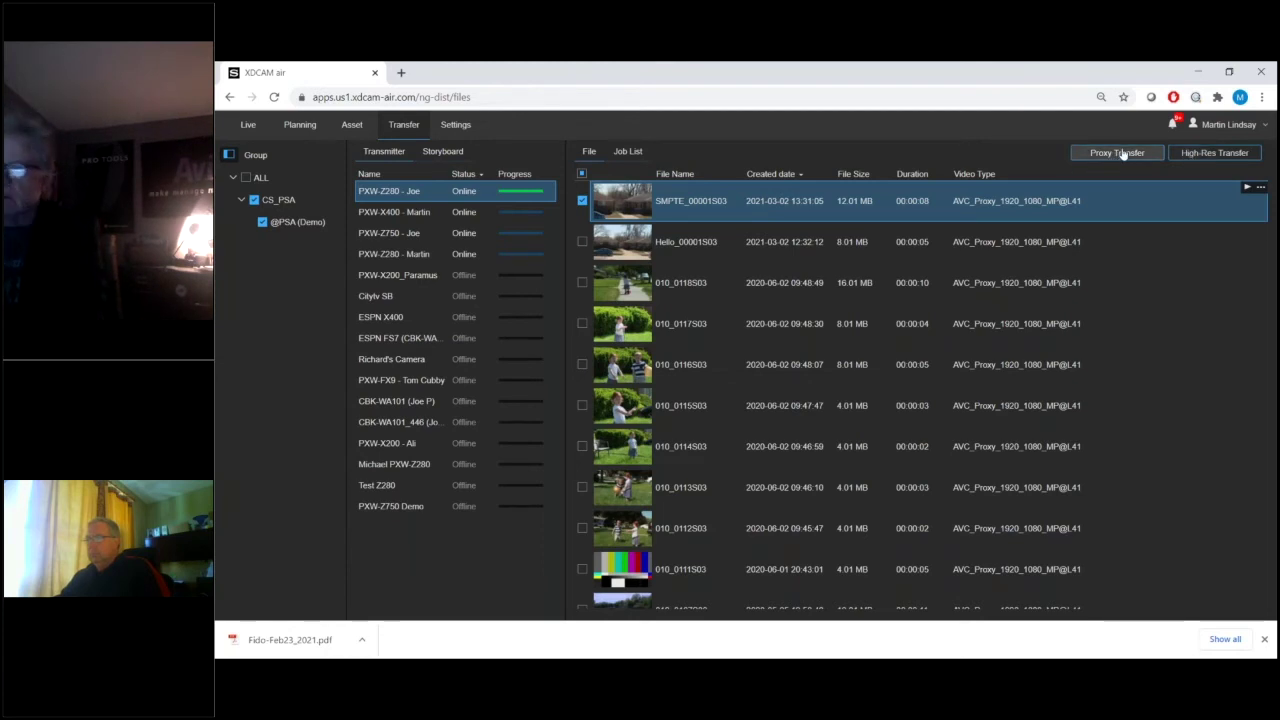
{"action": "left_click", "coordinate": [1212, 153]}
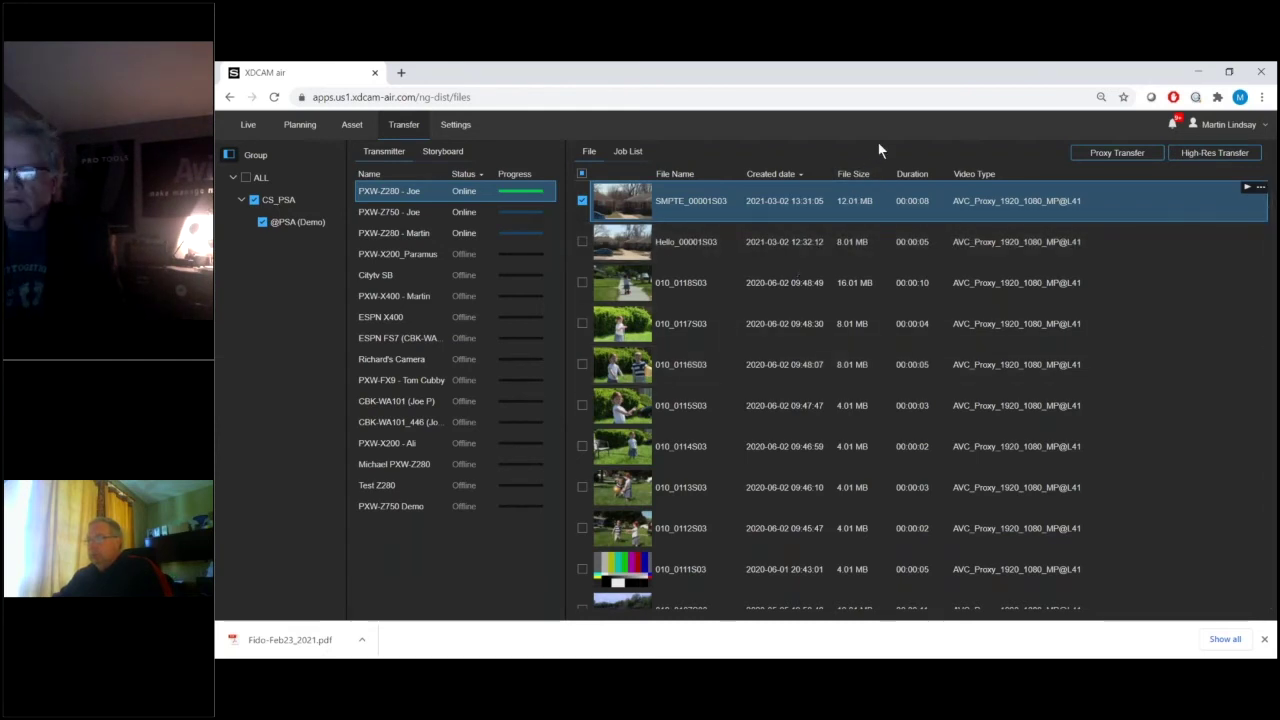
Step: Play the proxy preview of SMPTE_00001S03, pause it and leave the clip
{"action": "left_click", "coordinate": [1246, 190]}
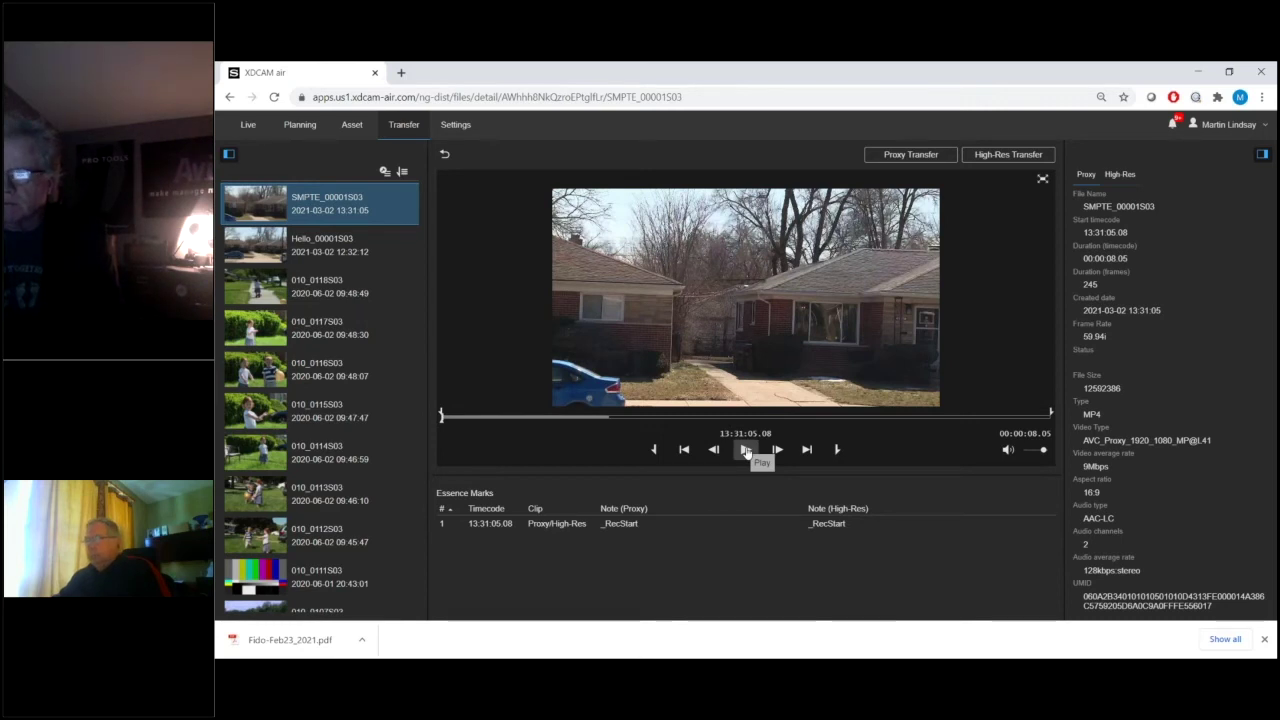
{"action": "left_click", "coordinate": [744, 451]}
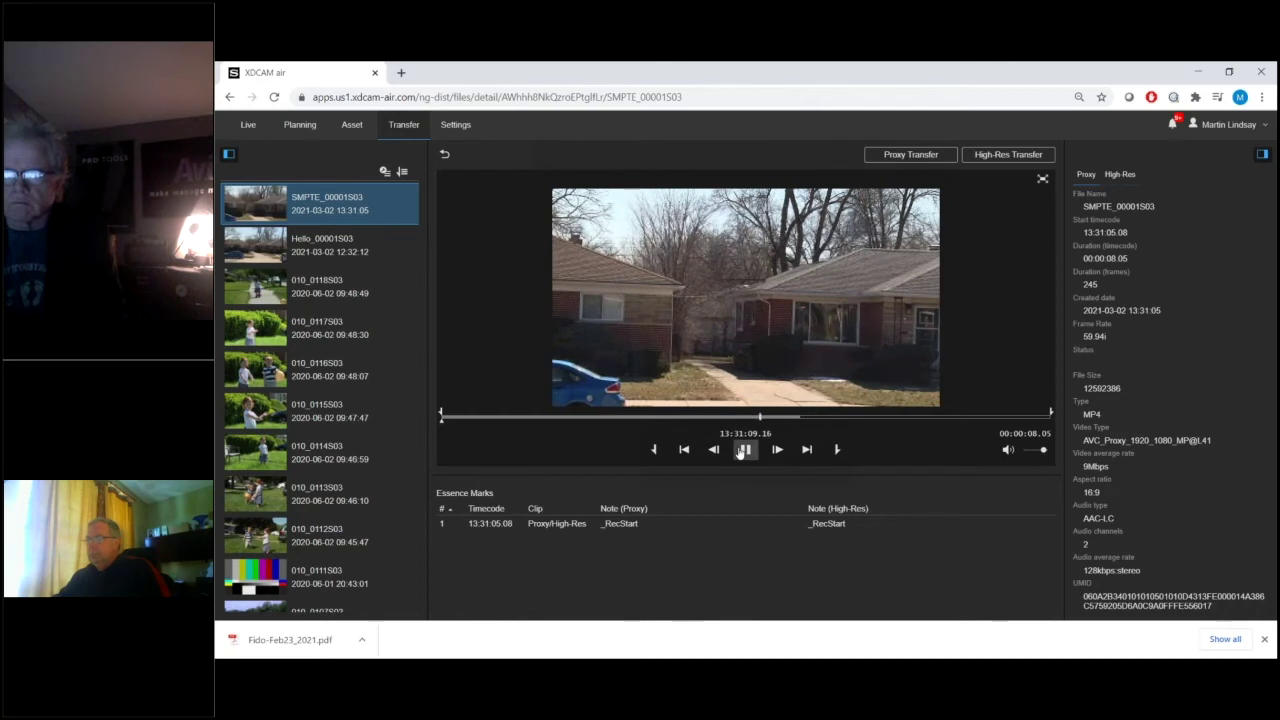
{"action": "left_click", "coordinate": [745, 450]}
{"action": "left_click", "coordinate": [445, 155]}
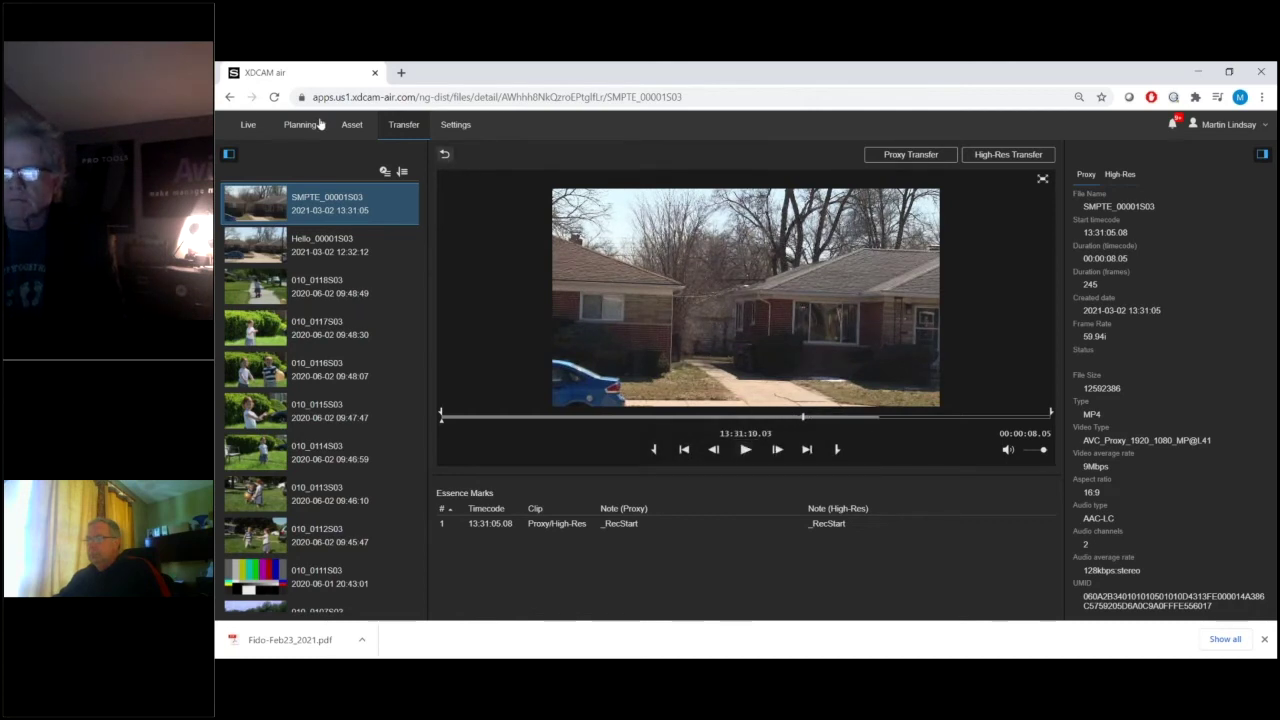
Step: Stop the live stream of the running PXW-Z280 transmitter
{"action": "left_click", "coordinate": [248, 125]}
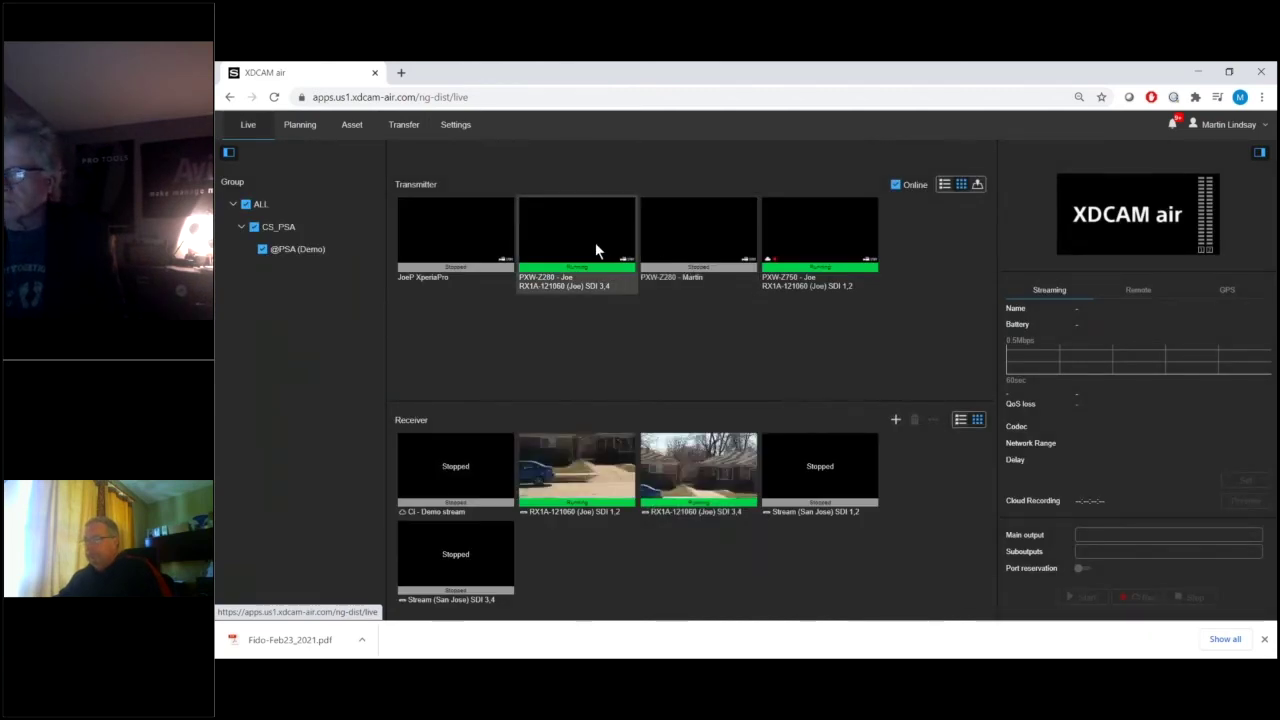
{"action": "left_click", "coordinate": [565, 255]}
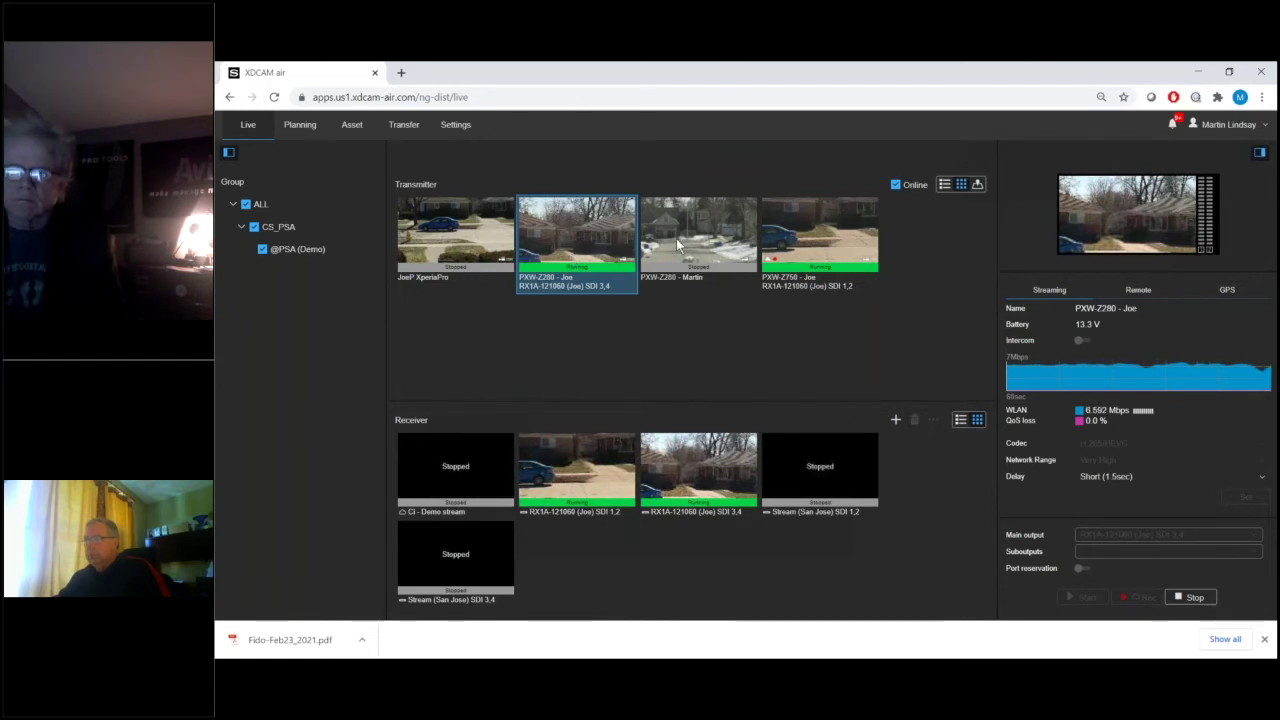
{"action": "left_click", "coordinate": [1190, 597]}
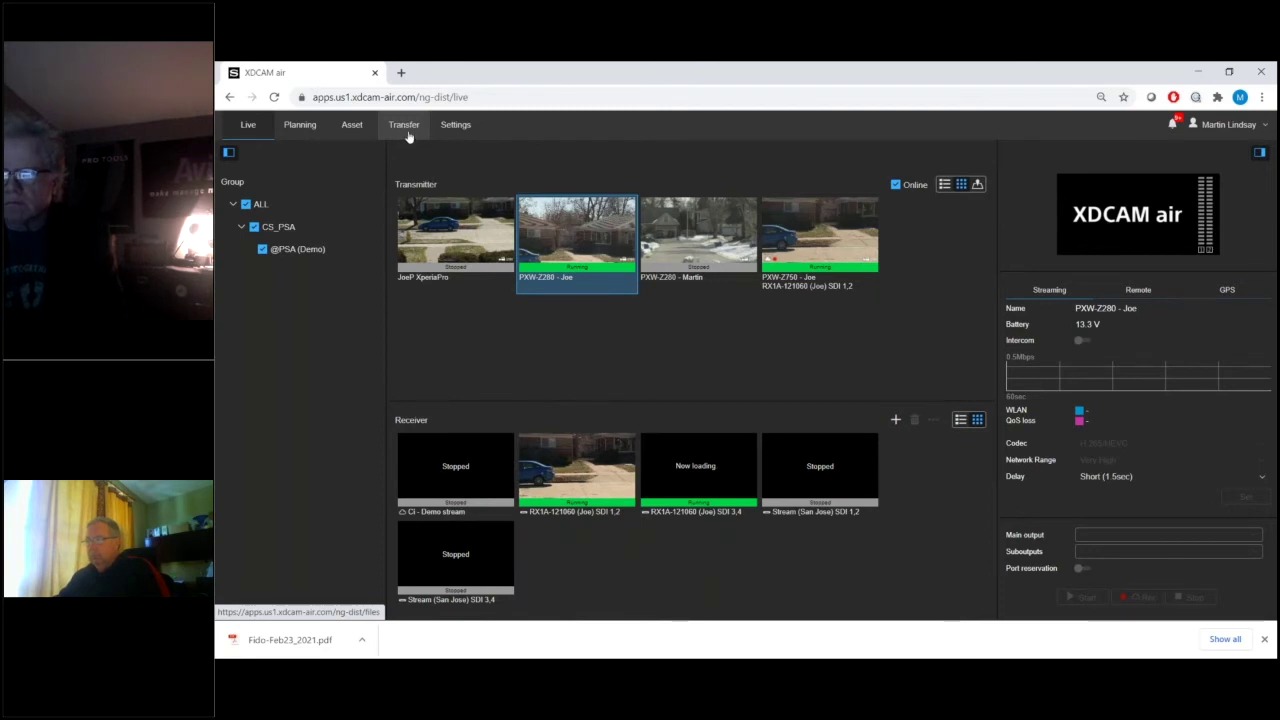
Step: Queue a proxy transfer of the clip SMPTE_00001S03 from the PXW-Z280
{"action": "left_click", "coordinate": [410, 127]}
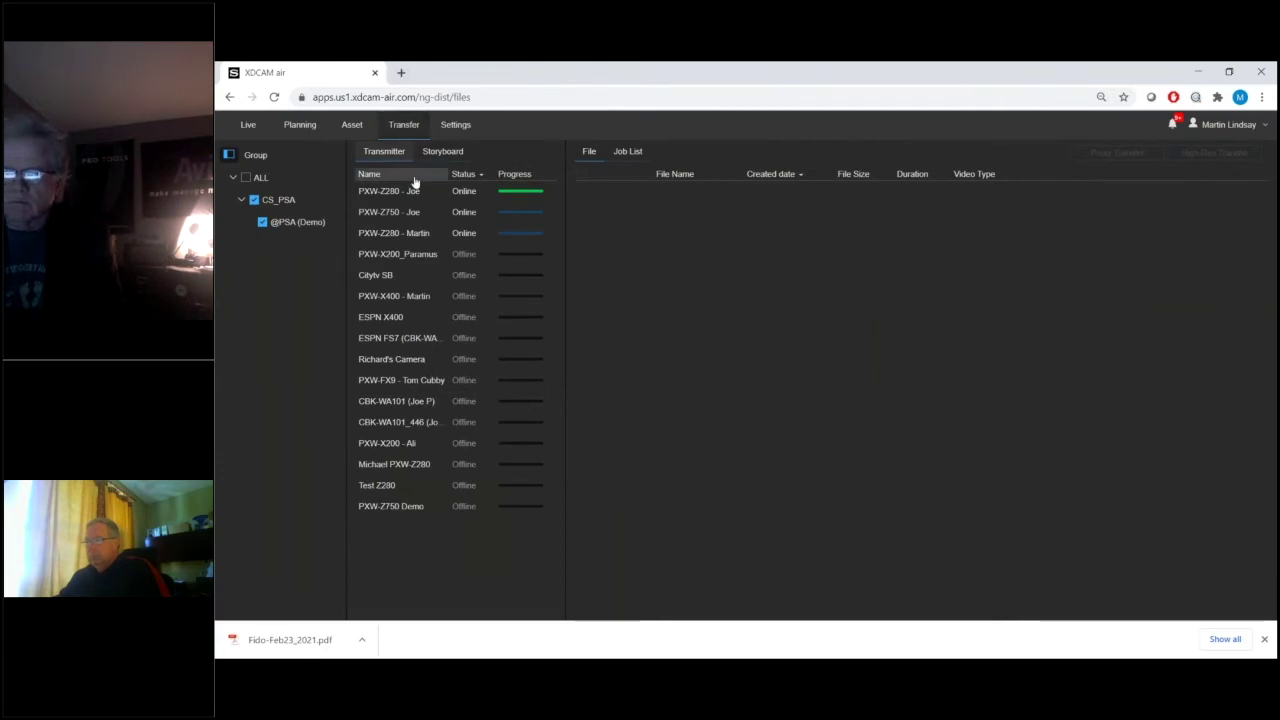
{"action": "left_click", "coordinate": [420, 191]}
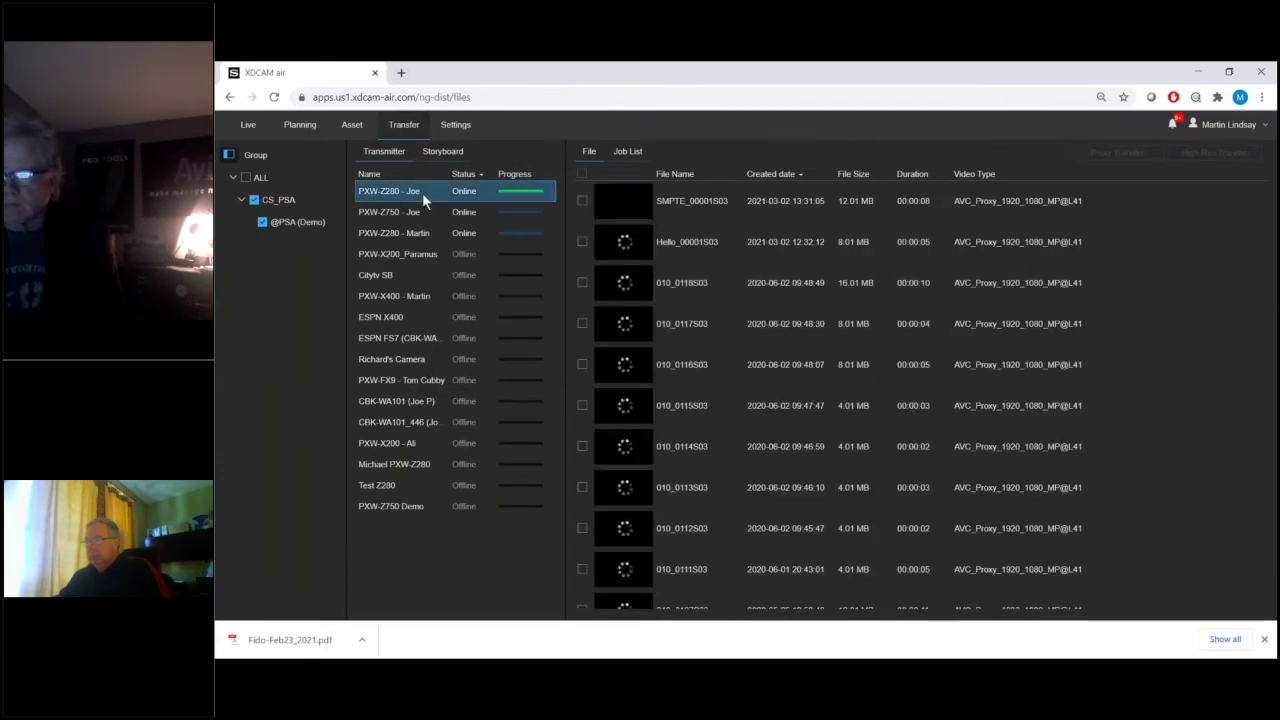
{"action": "left_click", "coordinate": [583, 201]}
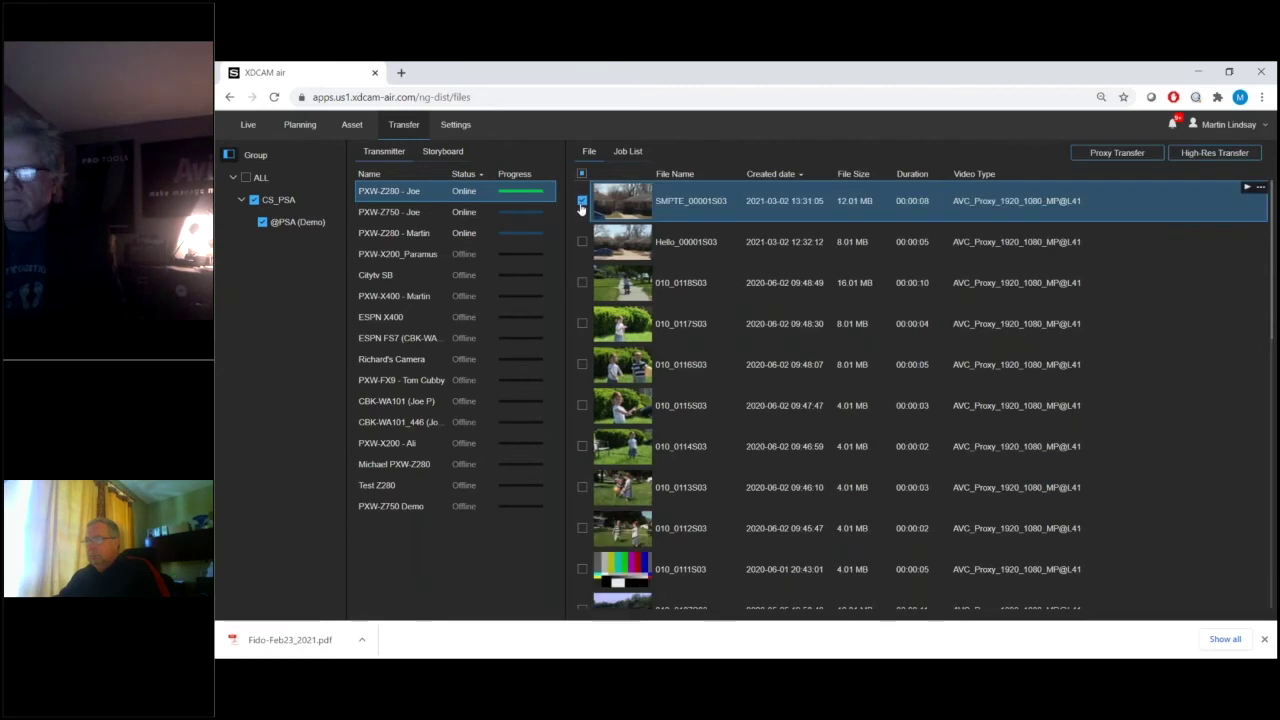
{"action": "left_click", "coordinate": [1117, 153]}
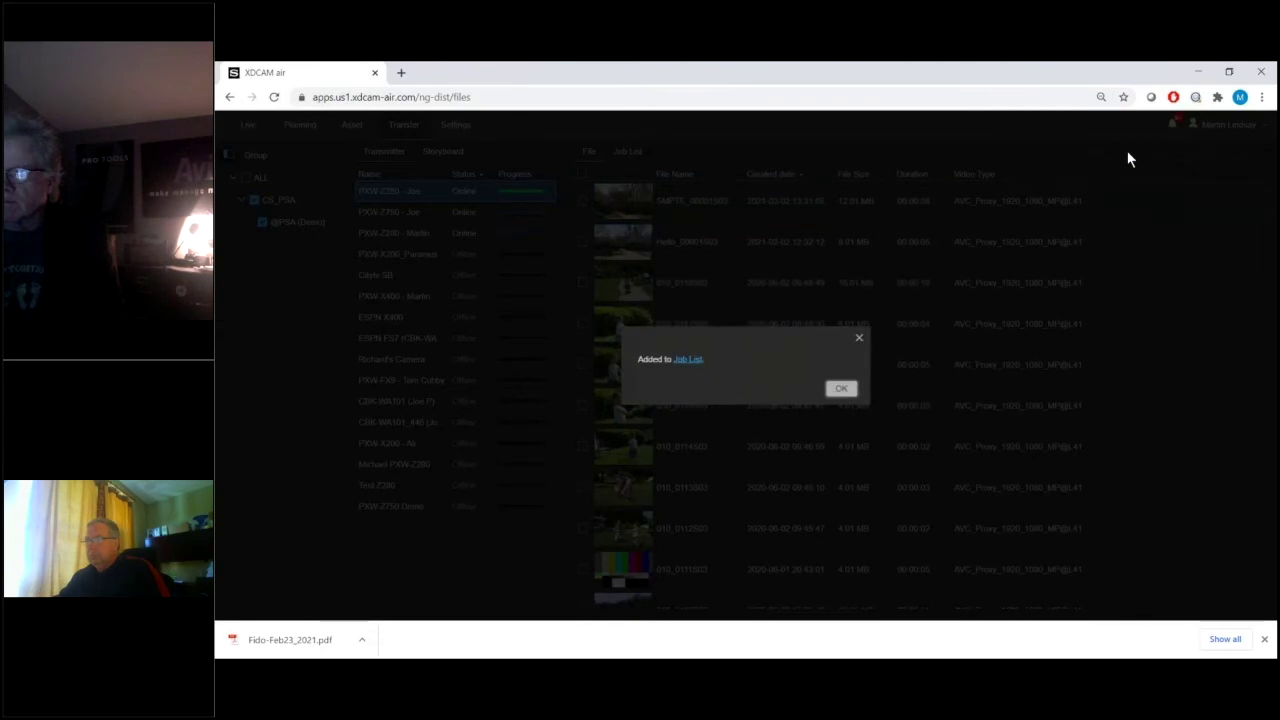
Step: Acknowledge the queued transfer and check the status of SMPTE_00001S03 in the transmitter's job list
{"action": "left_click", "coordinate": [838, 389]}
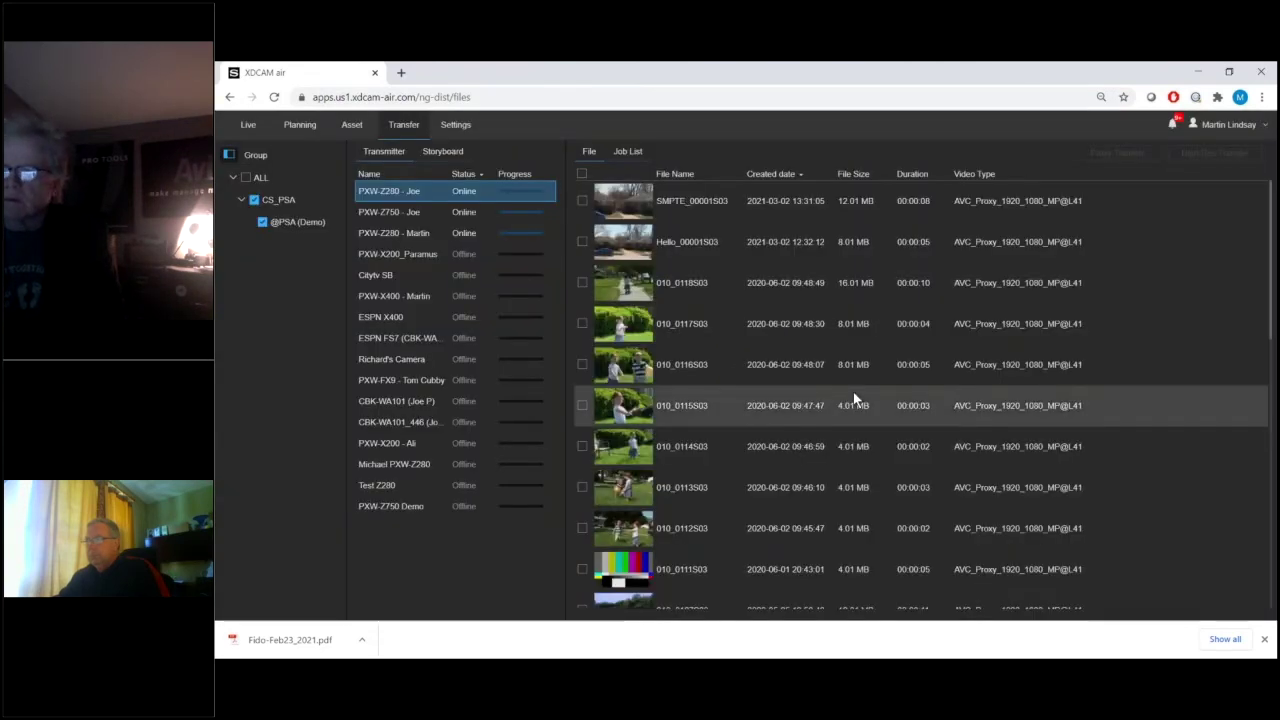
{"action": "left_click", "coordinate": [628, 152]}
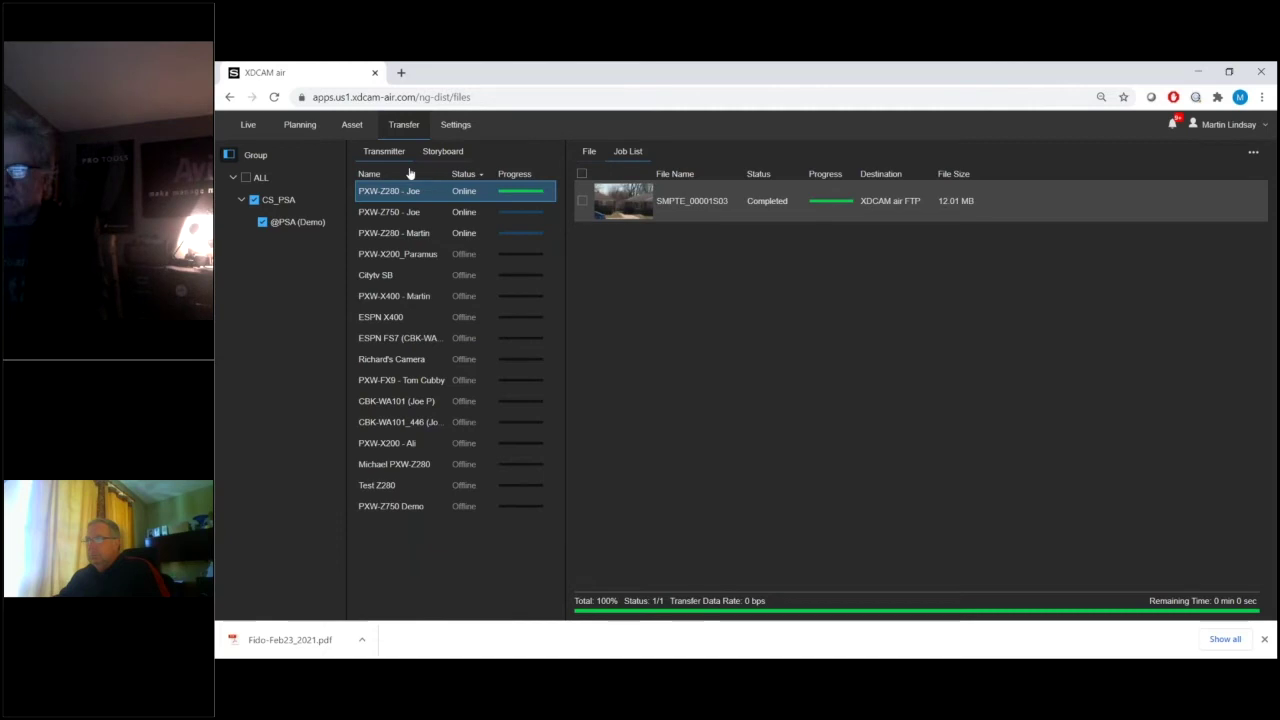
Step: Open the transferred clip SMPTE_00001S03 from all assets, play it and pause the playback
{"action": "left_click", "coordinate": [362, 126]}
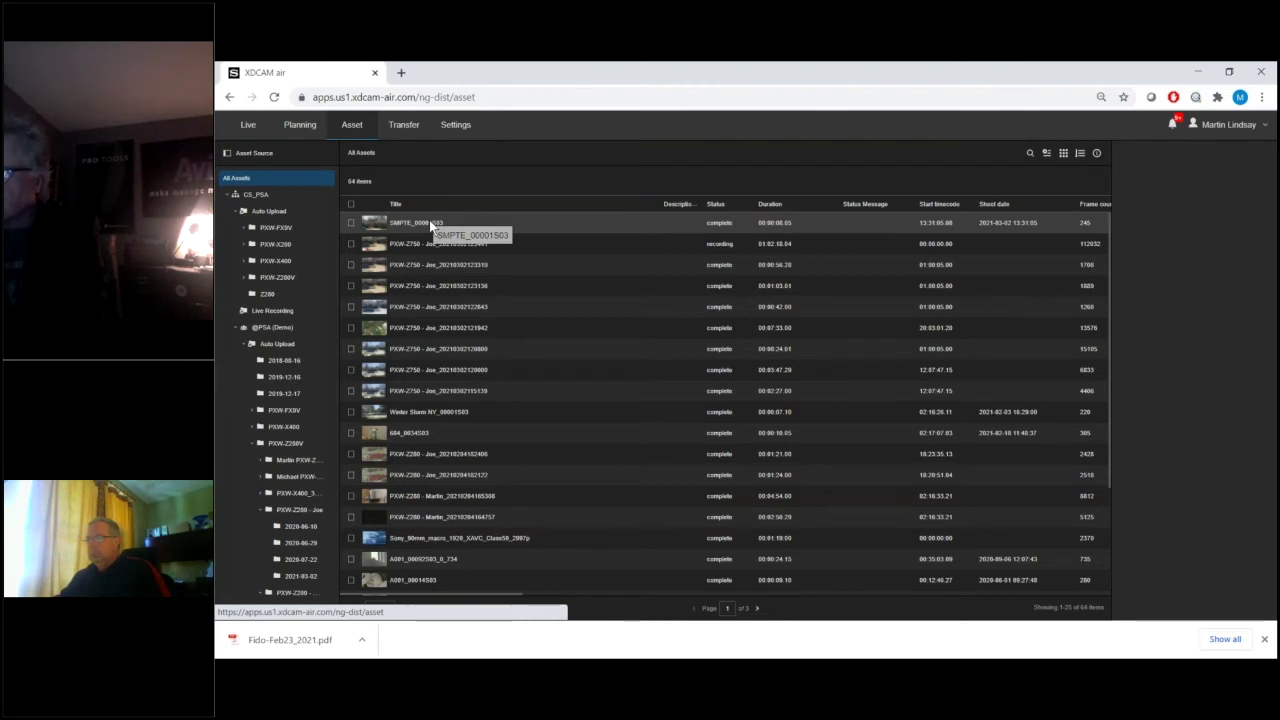
{"action": "left_click", "coordinate": [351, 223]}
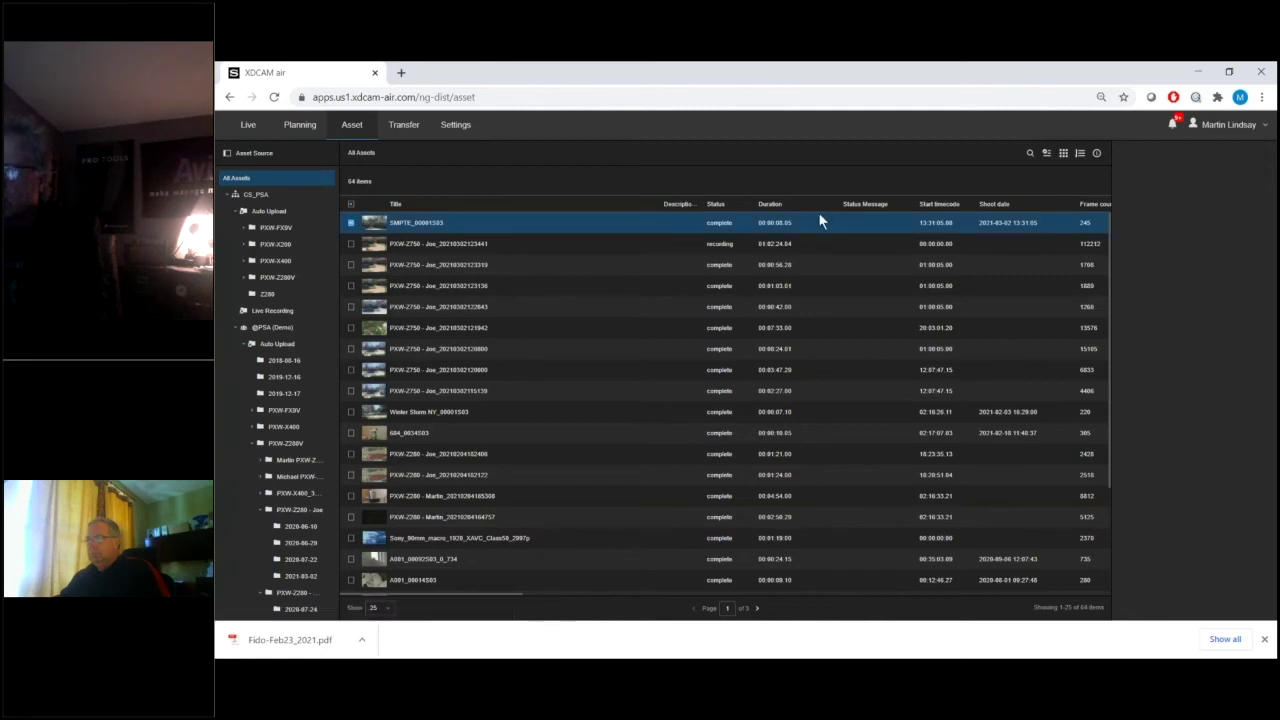
{"action": "double_click", "coordinate": [765, 227]}
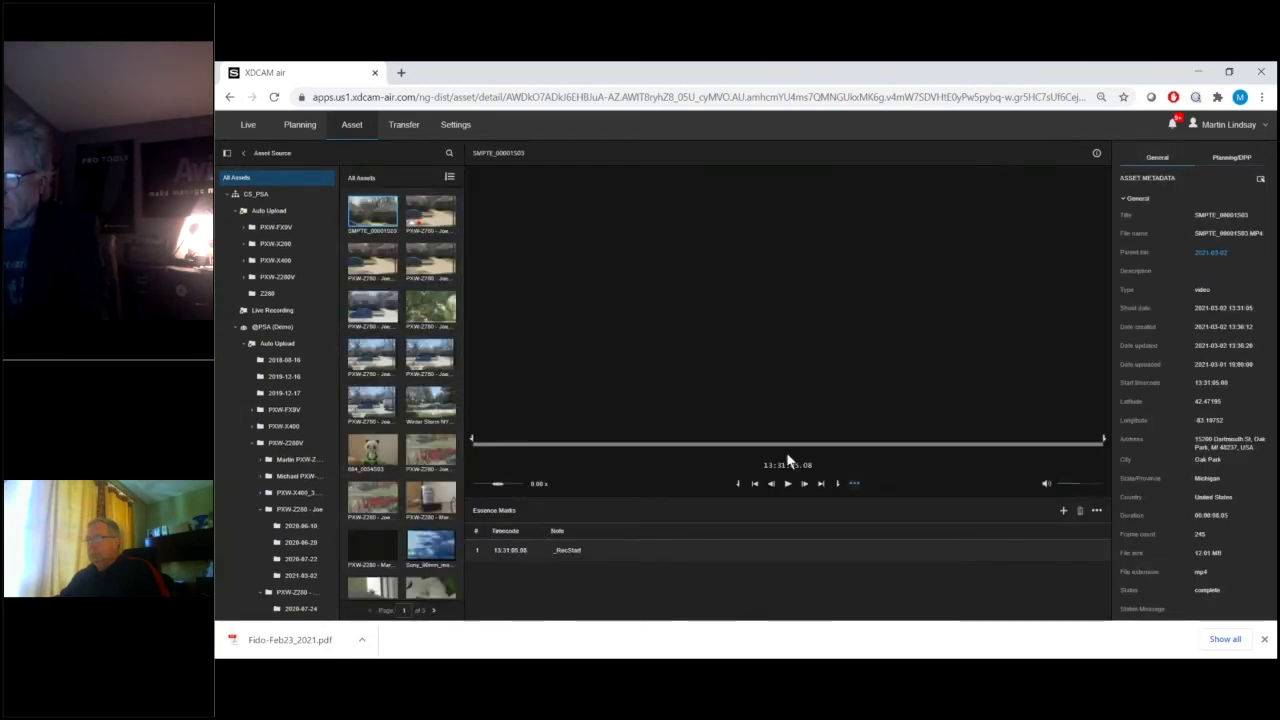
{"action": "left_click", "coordinate": [787, 483]}
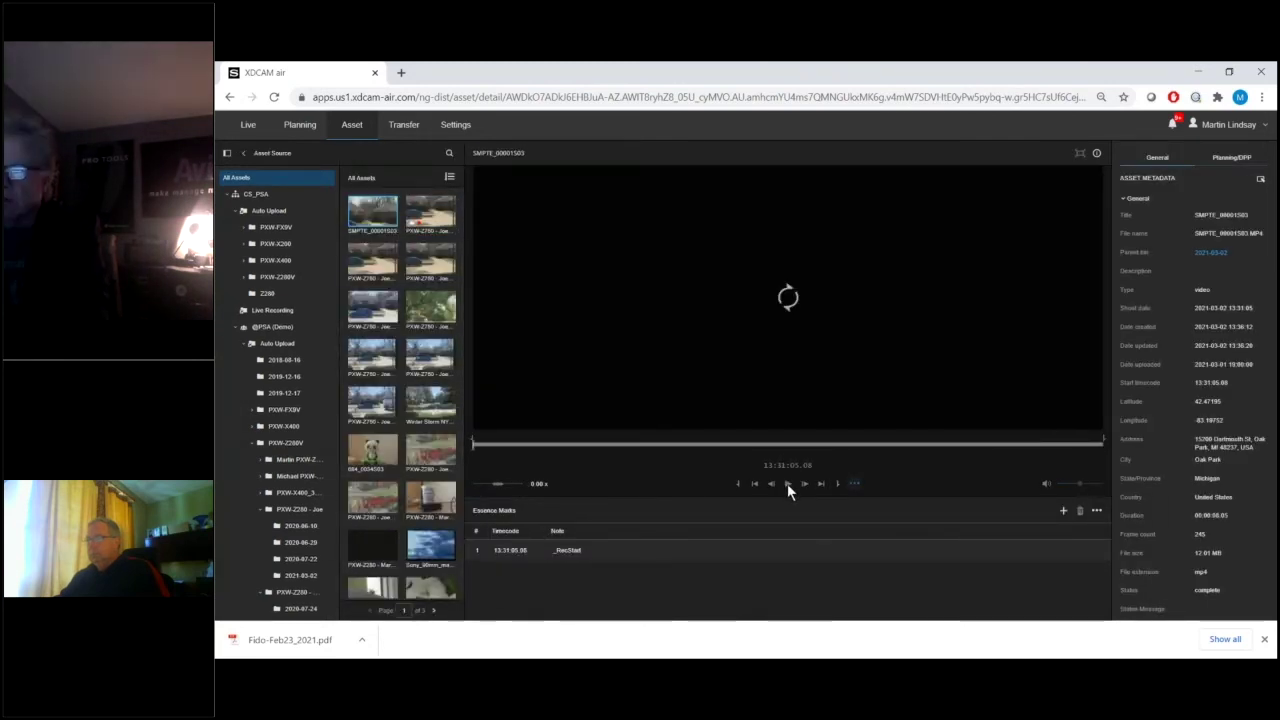
{"action": "left_click", "coordinate": [787, 483]}
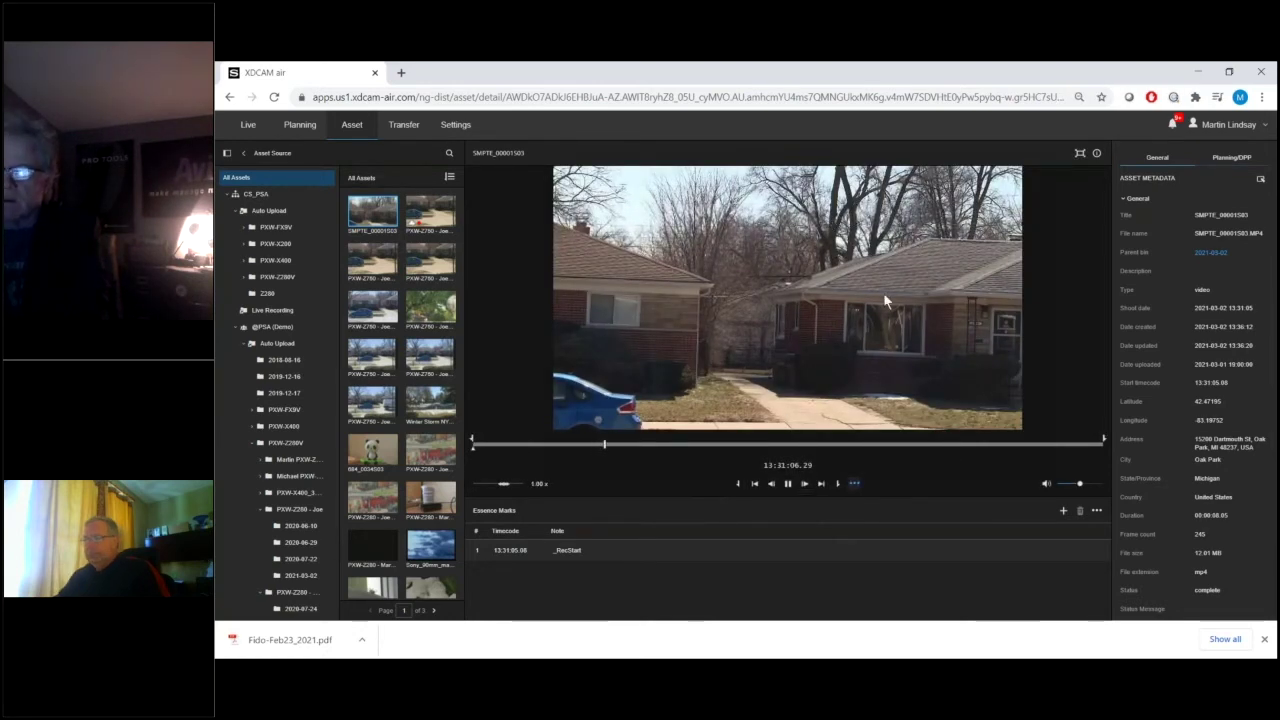
{"action": "left_click", "coordinate": [788, 484]}
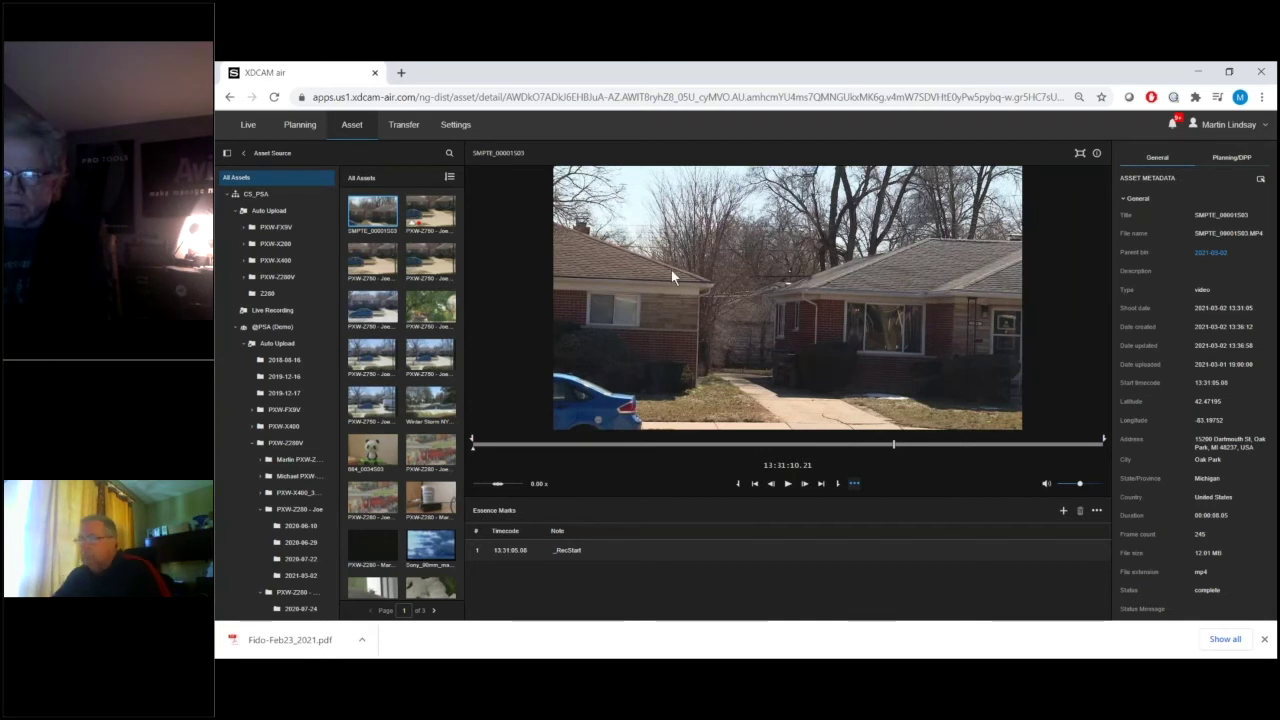
Step: Create a new storyboard named SMPTE from the clip and trim the clip's end on the timeline to a duration of about 00:00:02.04
{"action": "left_click", "coordinate": [854, 486]}
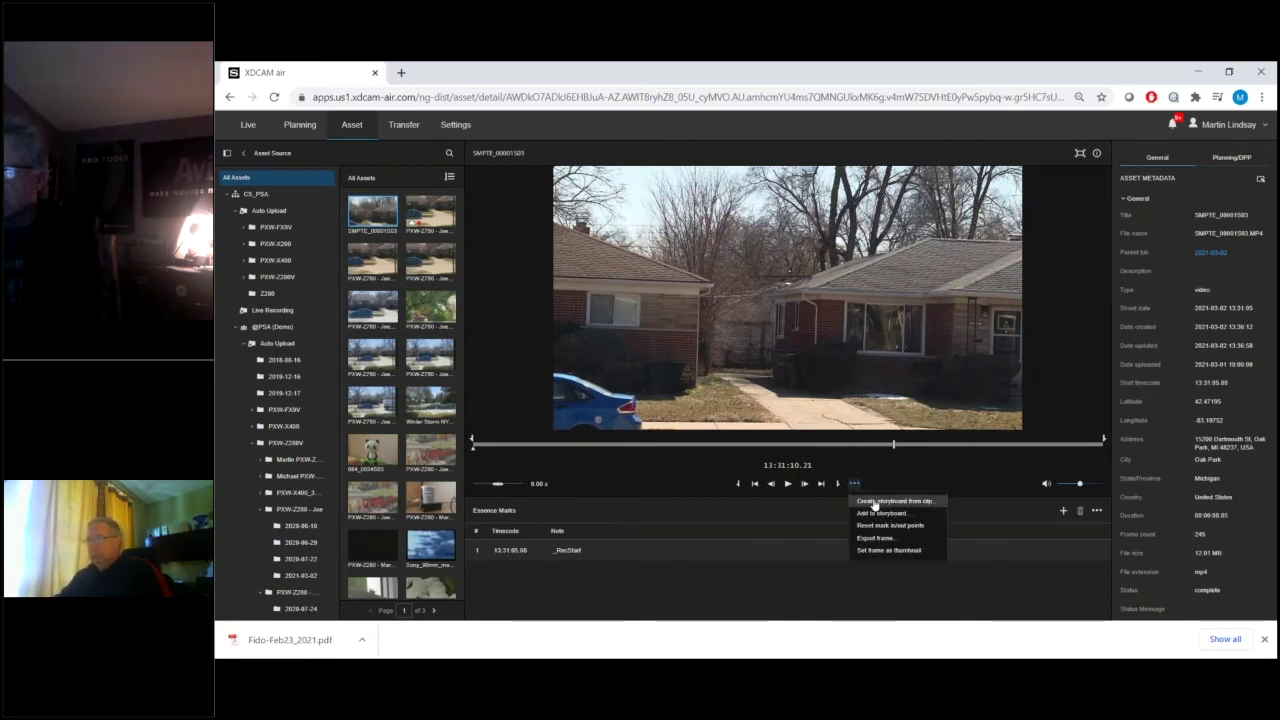
{"action": "left_click", "coordinate": [875, 502]}
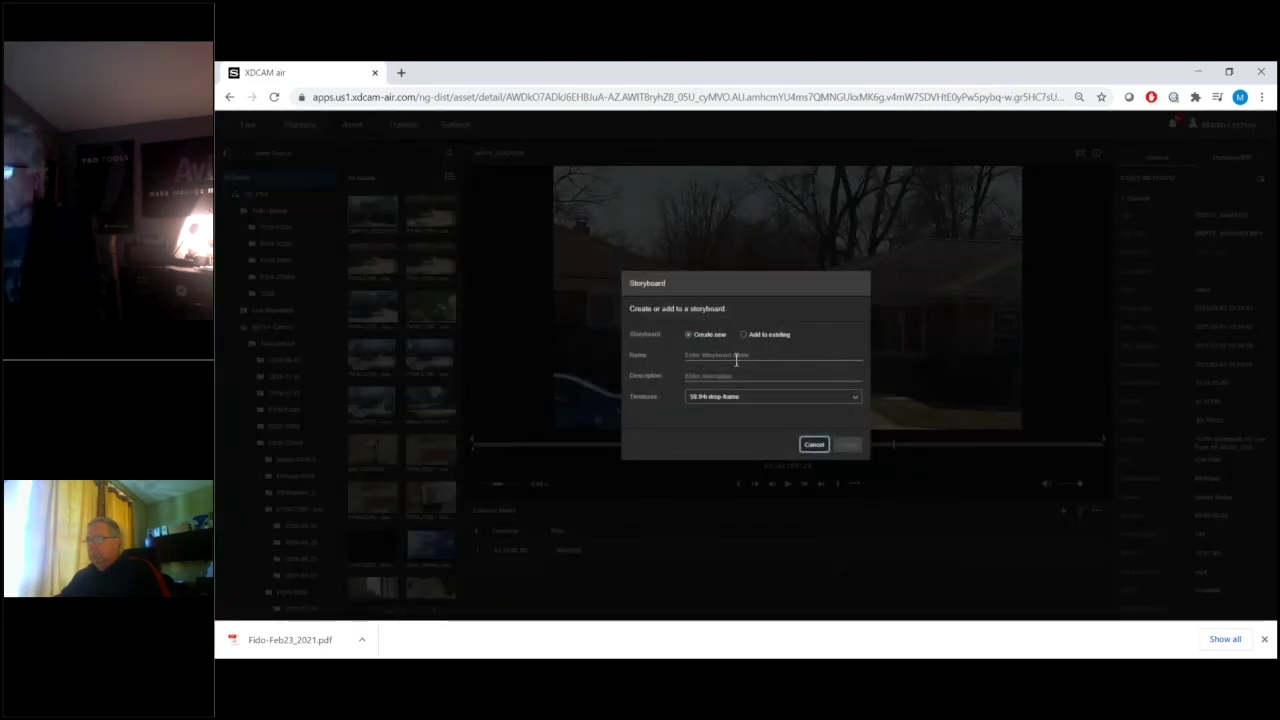
{"action": "left_click", "coordinate": [721, 355]}
{"action": "type", "text": "SMPTE"}
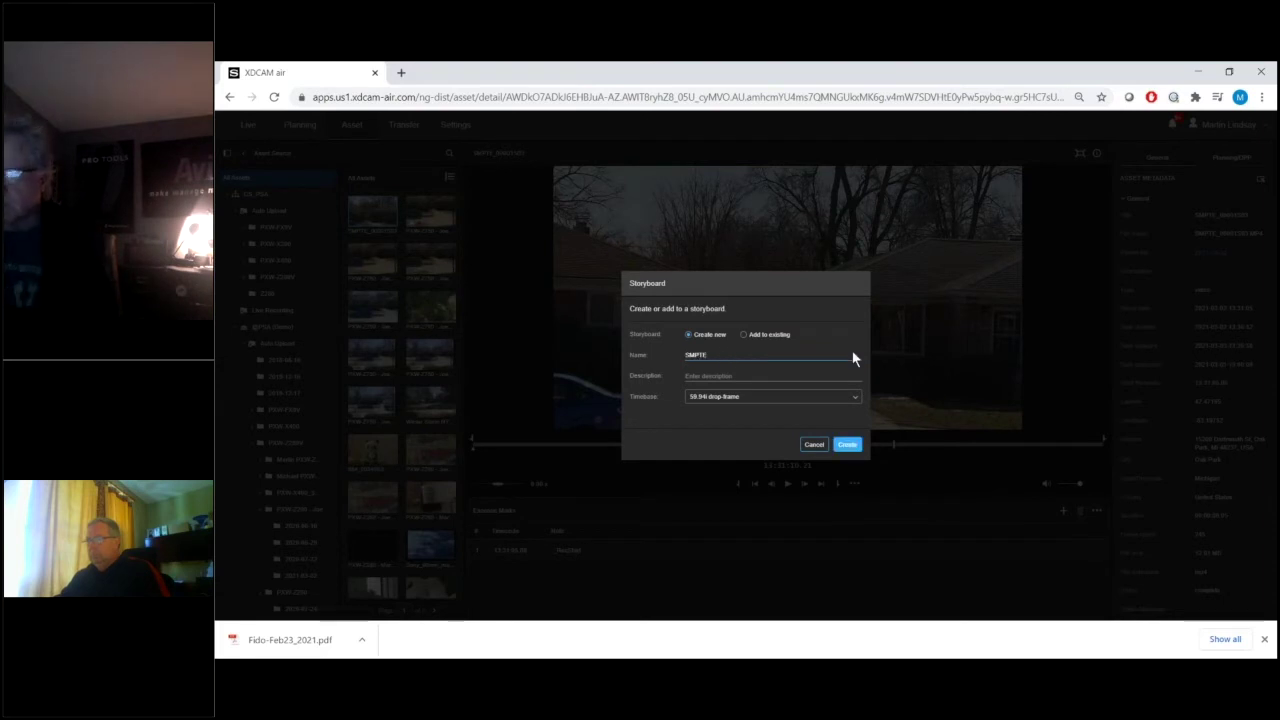
{"action": "left_click", "coordinate": [847, 444]}
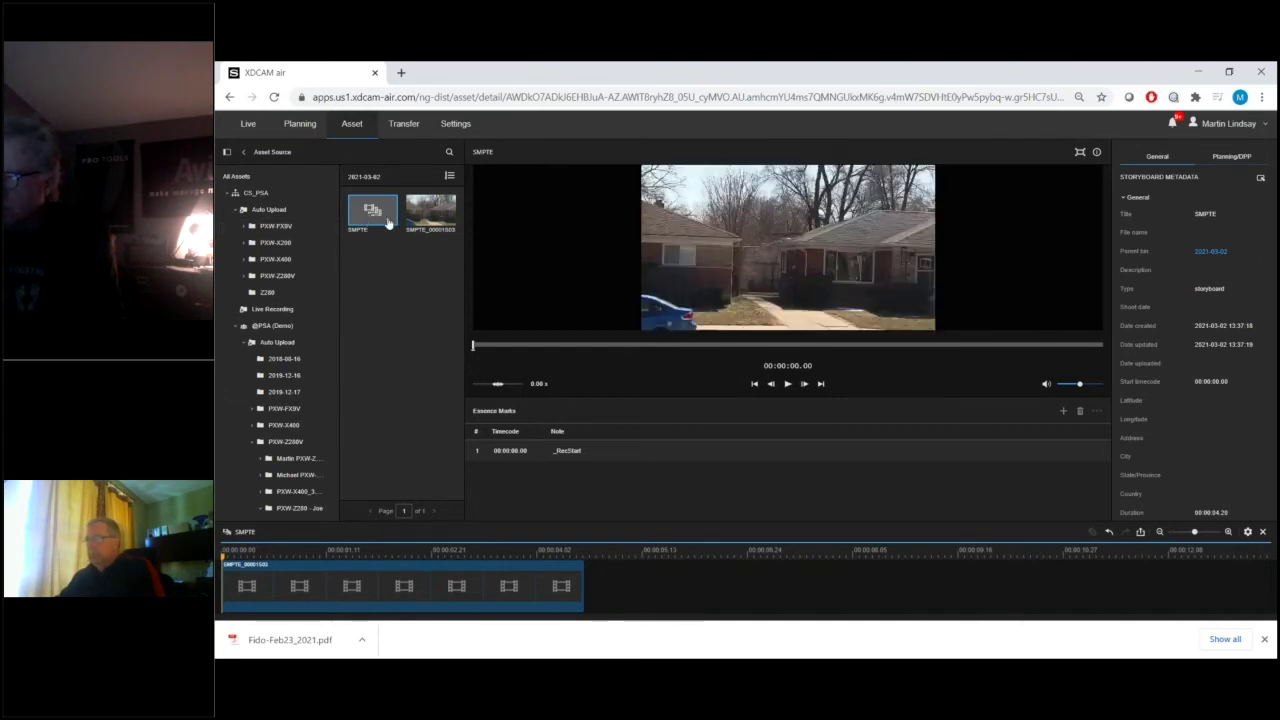
{"action": "left_click_drag", "start_coordinate": [577, 580], "coordinate": [422, 585]}
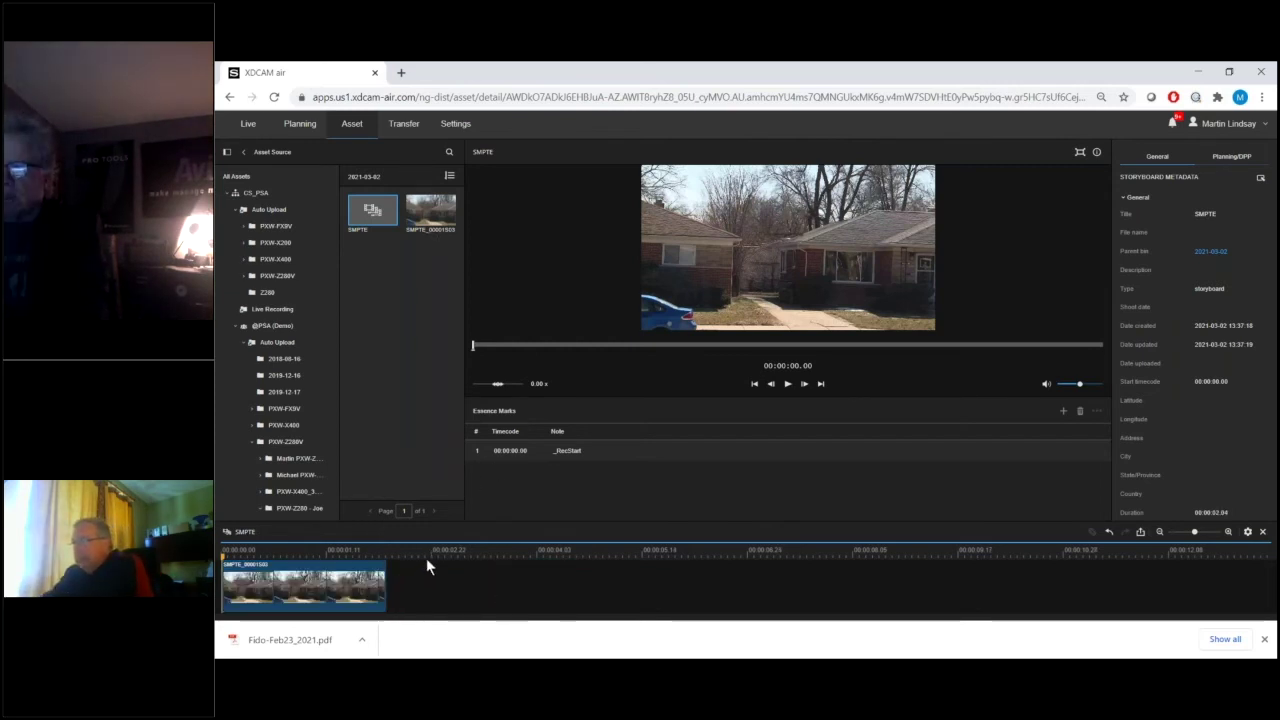
{"action": "left_click", "coordinate": [258, 193]}
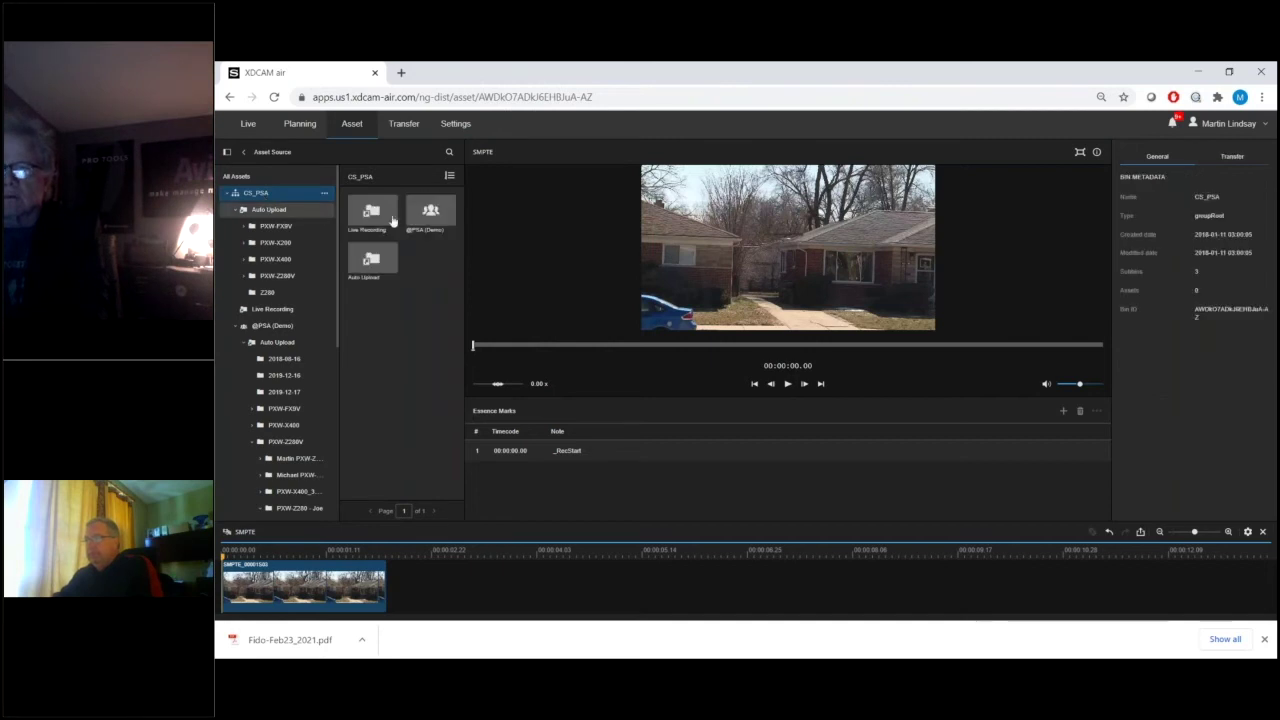
{"action": "double_click", "coordinate": [266, 192]}
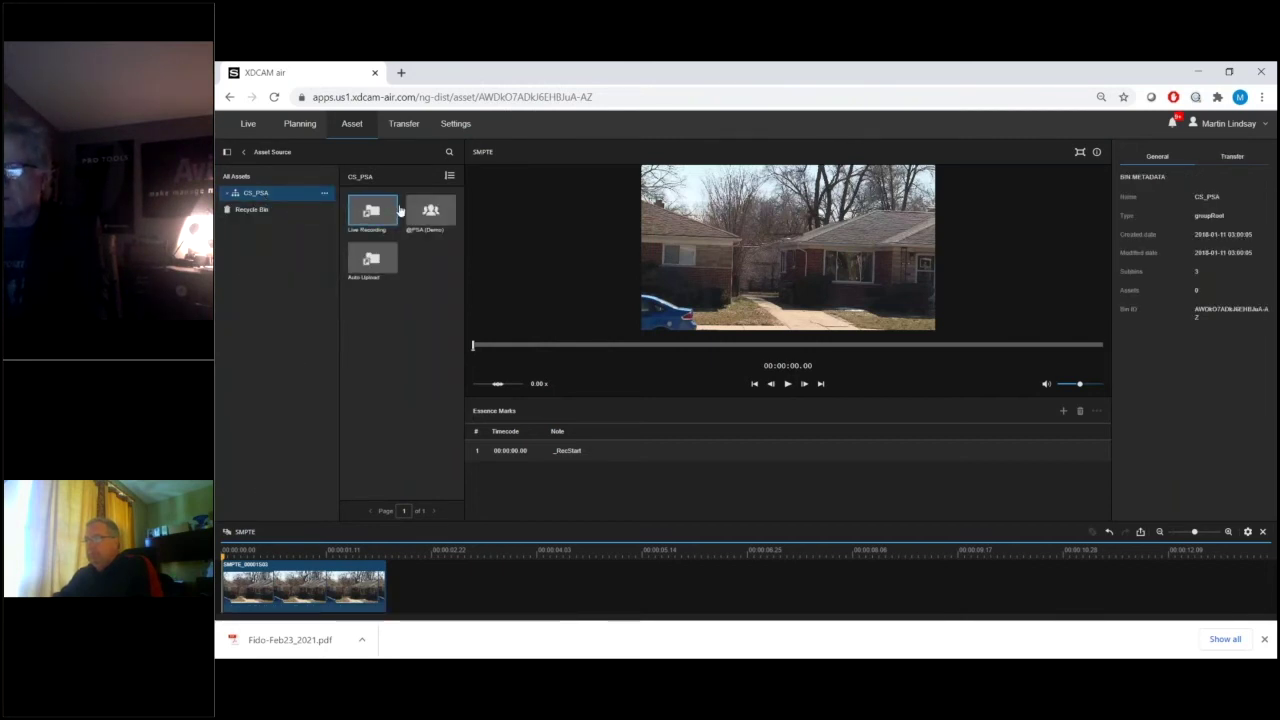
{"action": "double_click", "coordinate": [282, 188]}
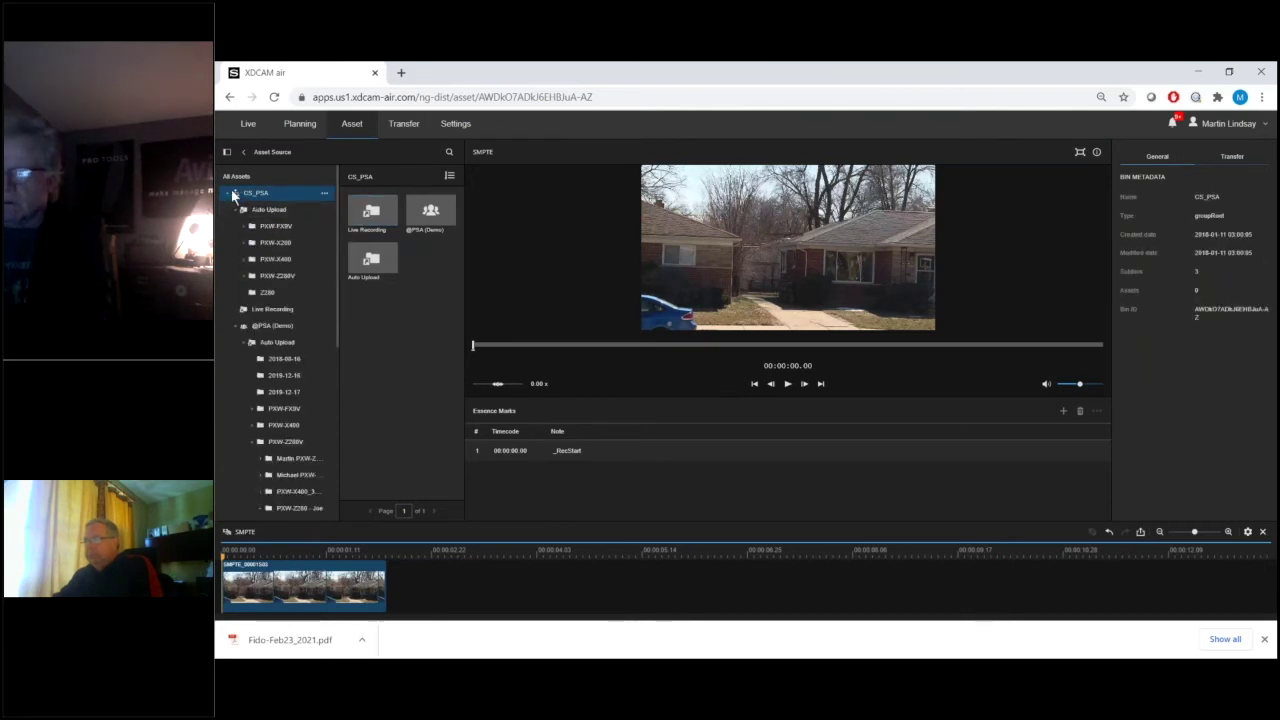
{"action": "left_click", "coordinate": [412, 212]}
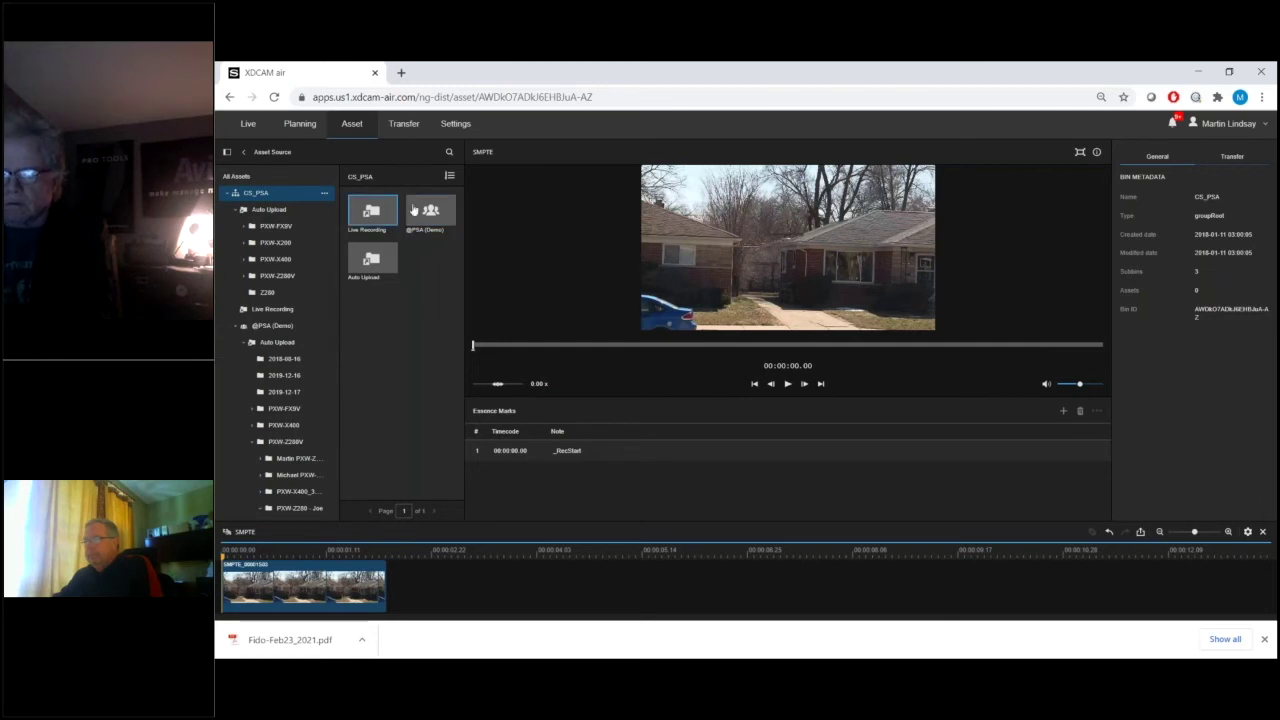
{"action": "double_click", "coordinate": [414, 210]}
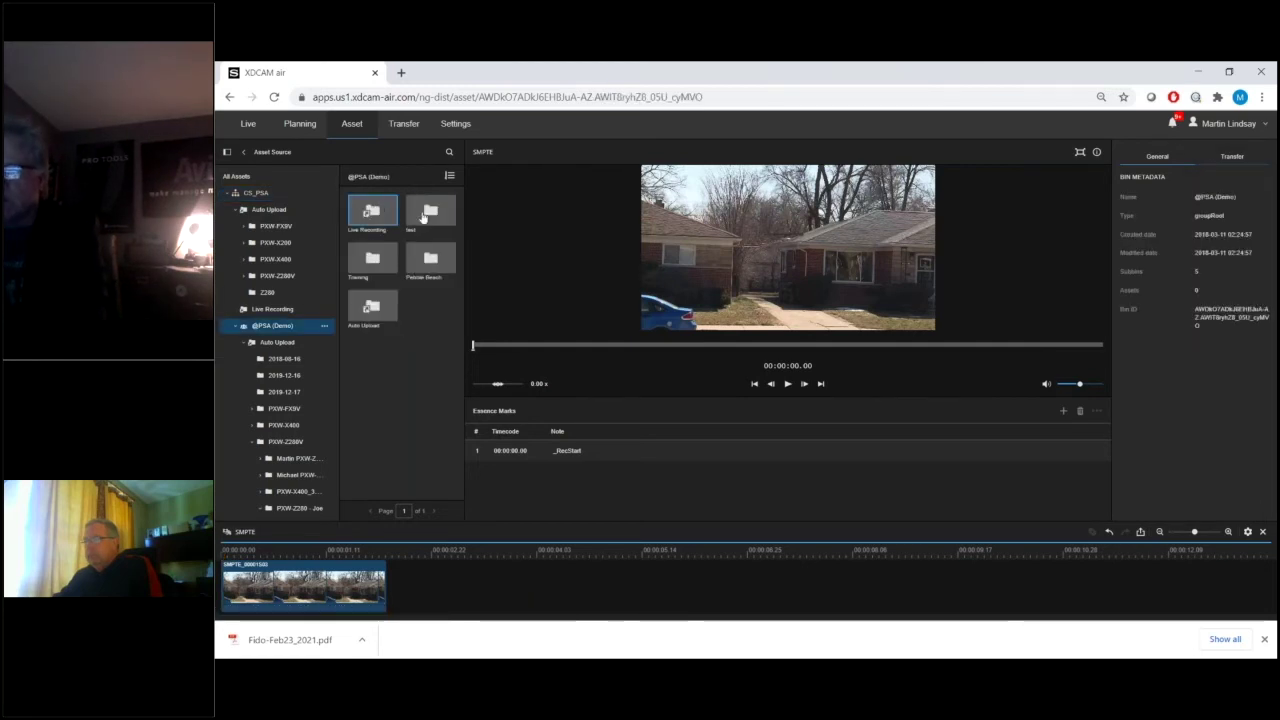
{"action": "left_click", "coordinate": [255, 193]}
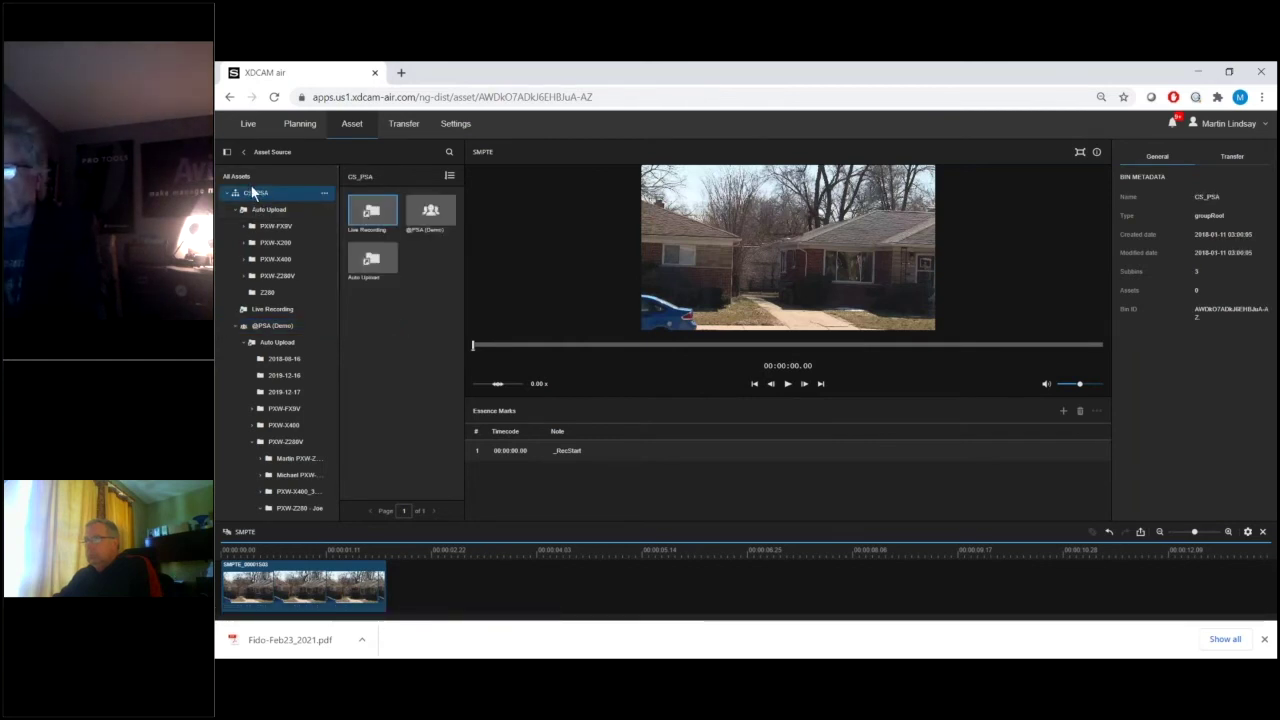
Step: From all assets, extend the SMPTE storyboard's first clip to about 00:00:02.21 and append a PXW-Z750 clip after it
{"action": "left_click", "coordinate": [249, 175]}
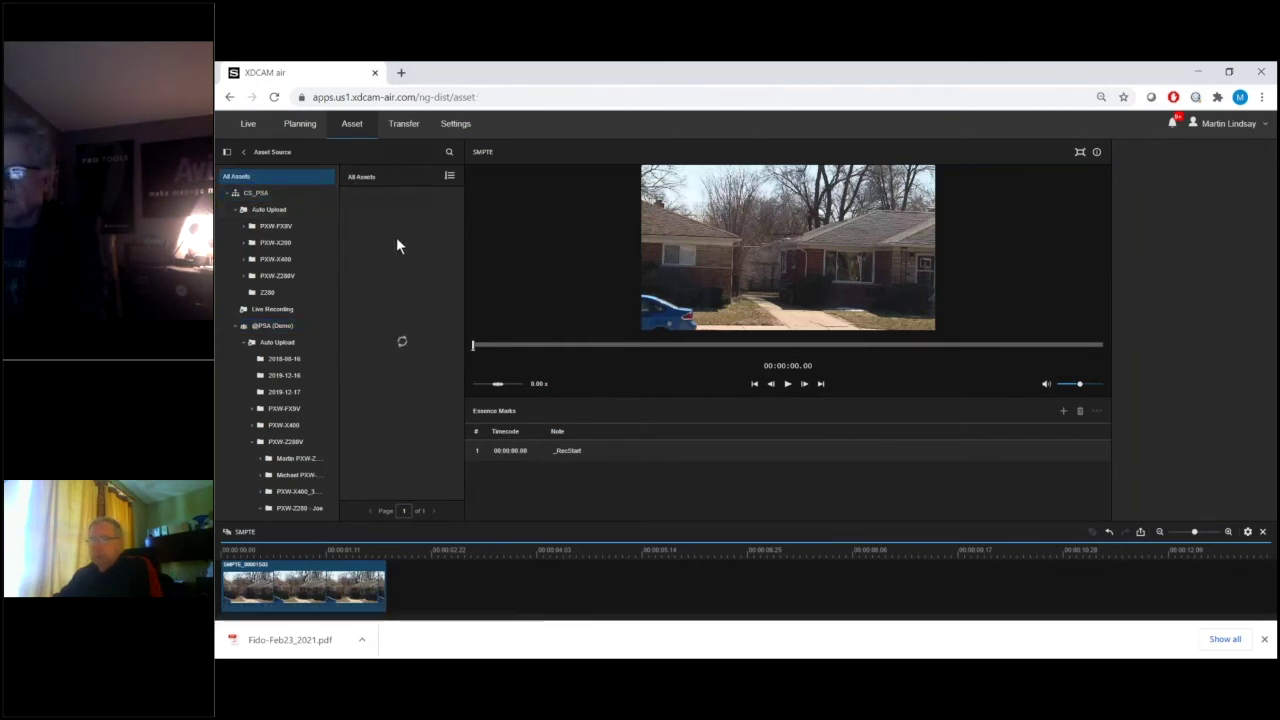
{"action": "left_click", "coordinate": [409, 230]}
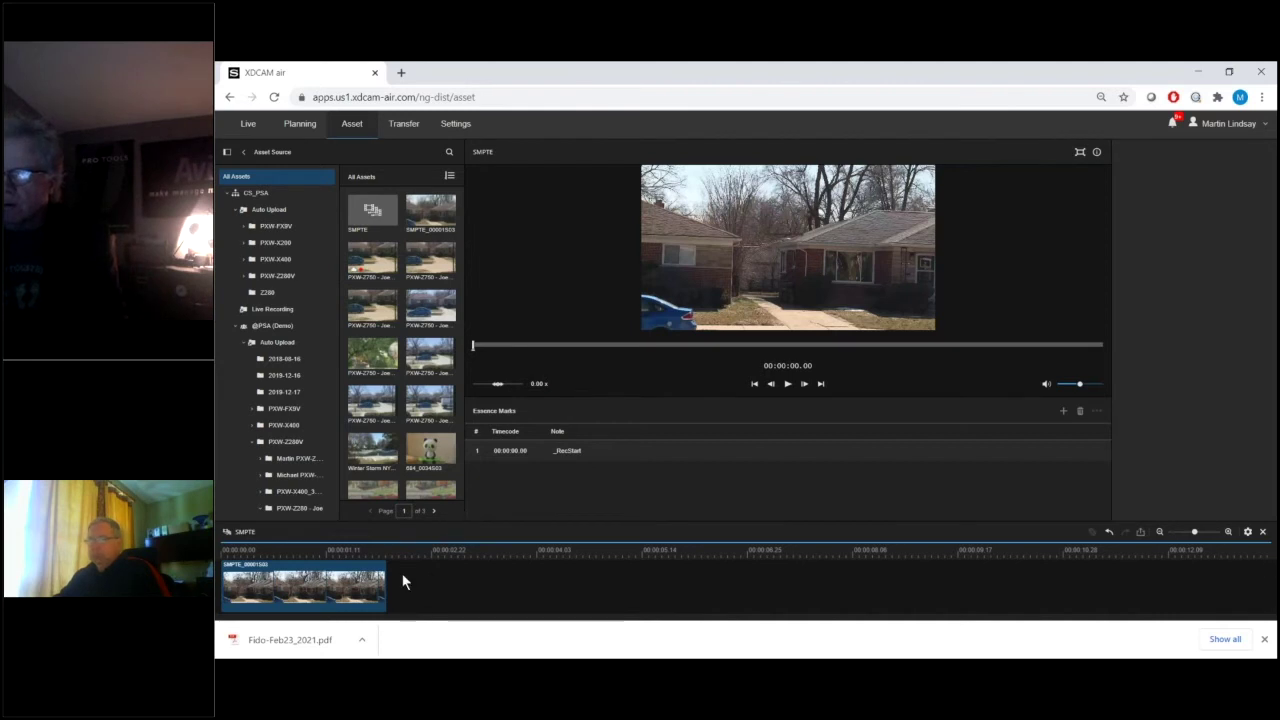
{"action": "left_click", "coordinate": [366, 212]}
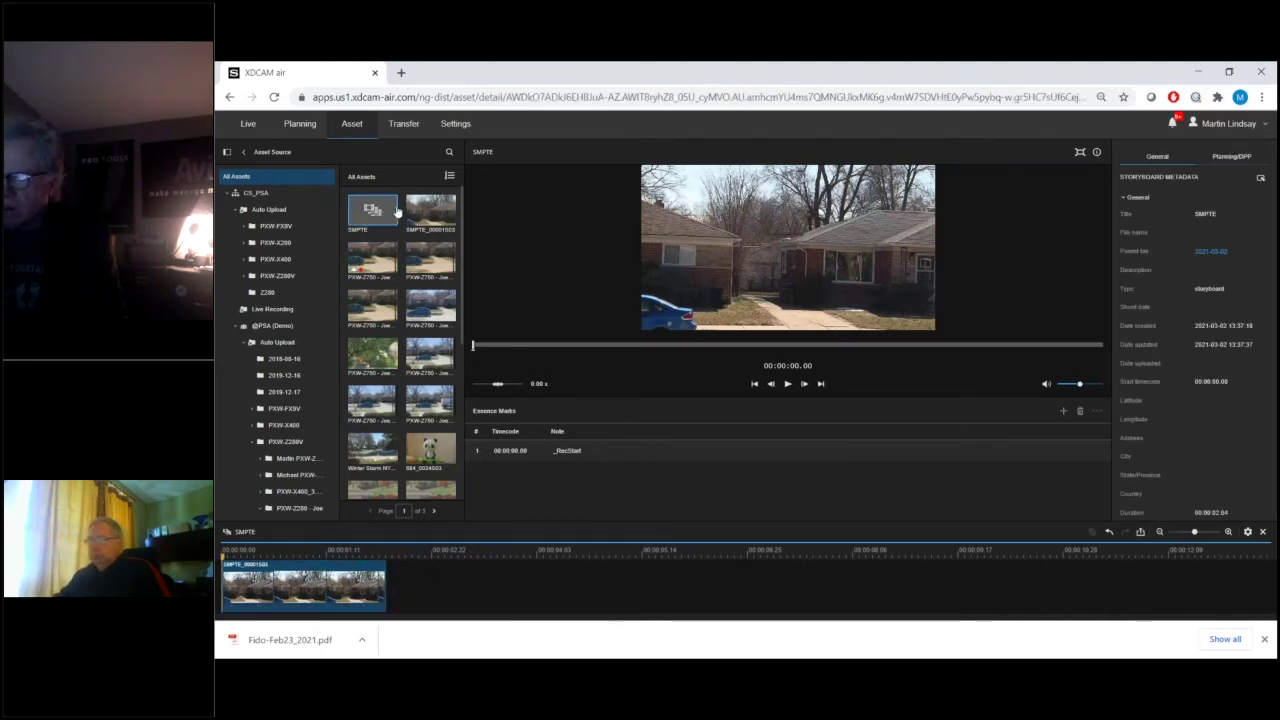
{"action": "left_click_drag", "start_coordinate": [386, 590], "coordinate": [444, 590]}
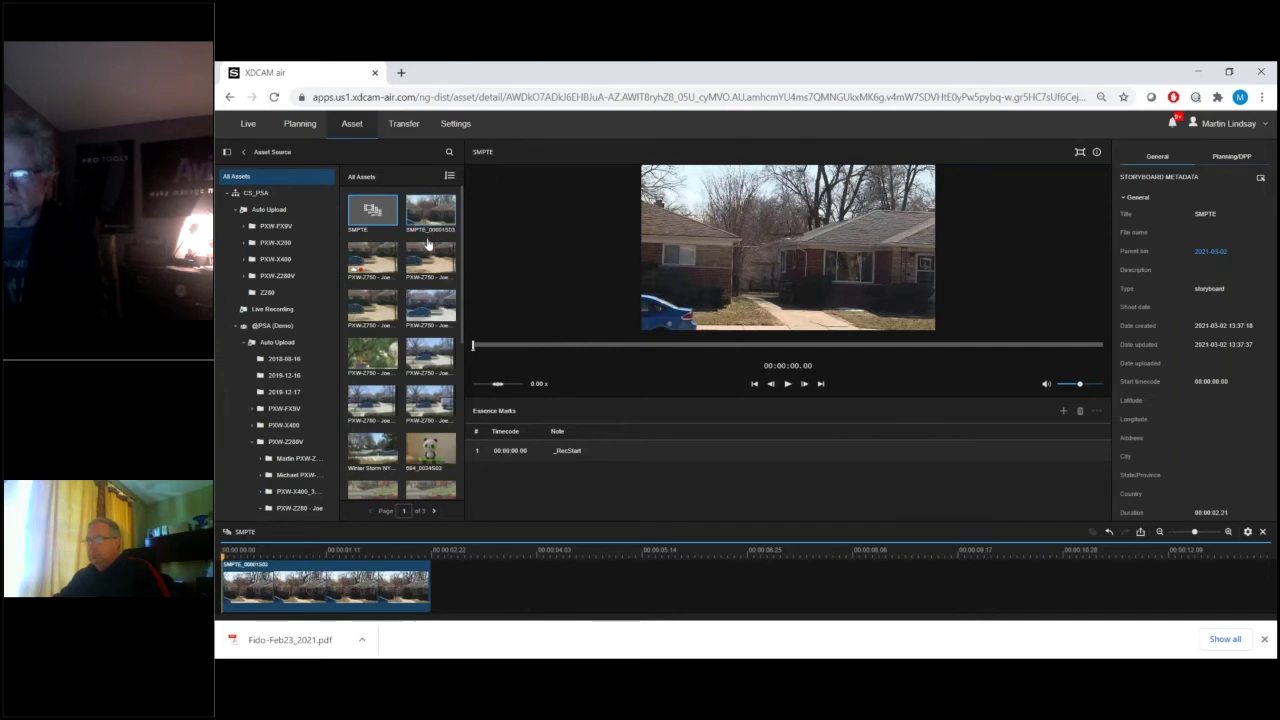
{"action": "left_click_drag", "start_coordinate": [425, 220], "coordinate": [502, 583]}
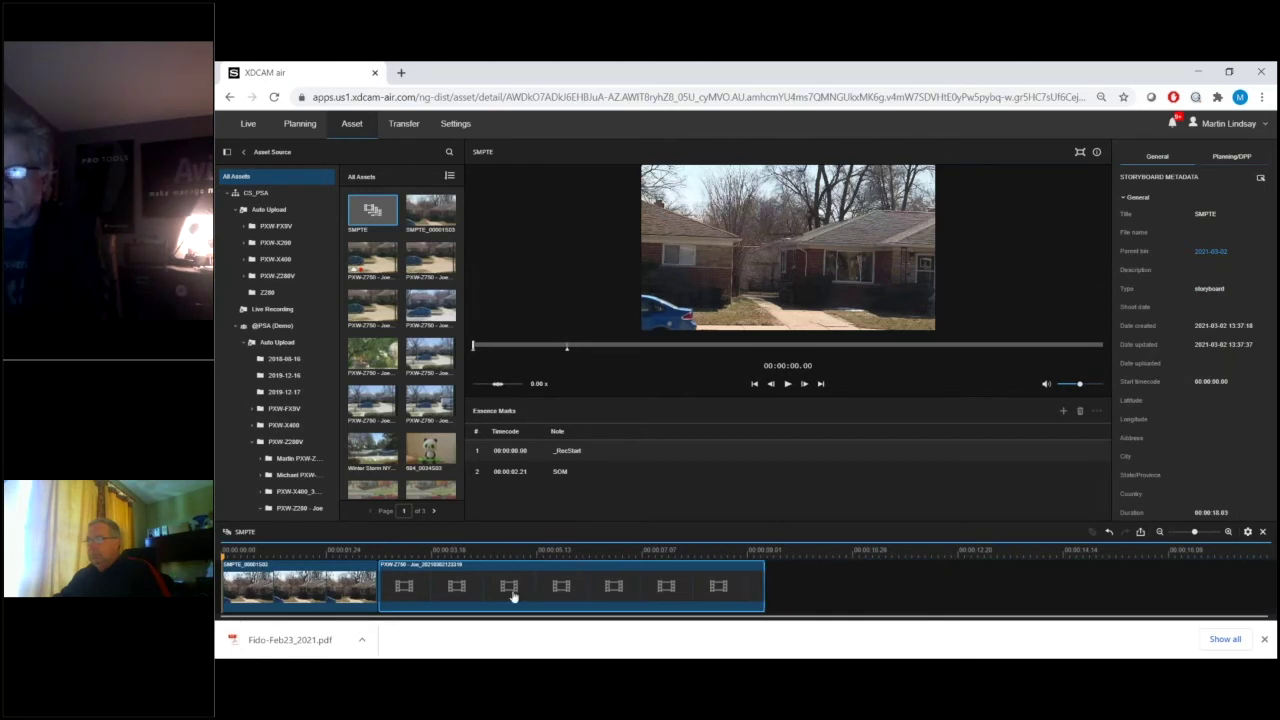
Step: Try an EDL export of the storyboard in AVID Media Composer format with the delivery type FTP EDL and high-res
{"action": "left_click", "coordinate": [1139, 532]}
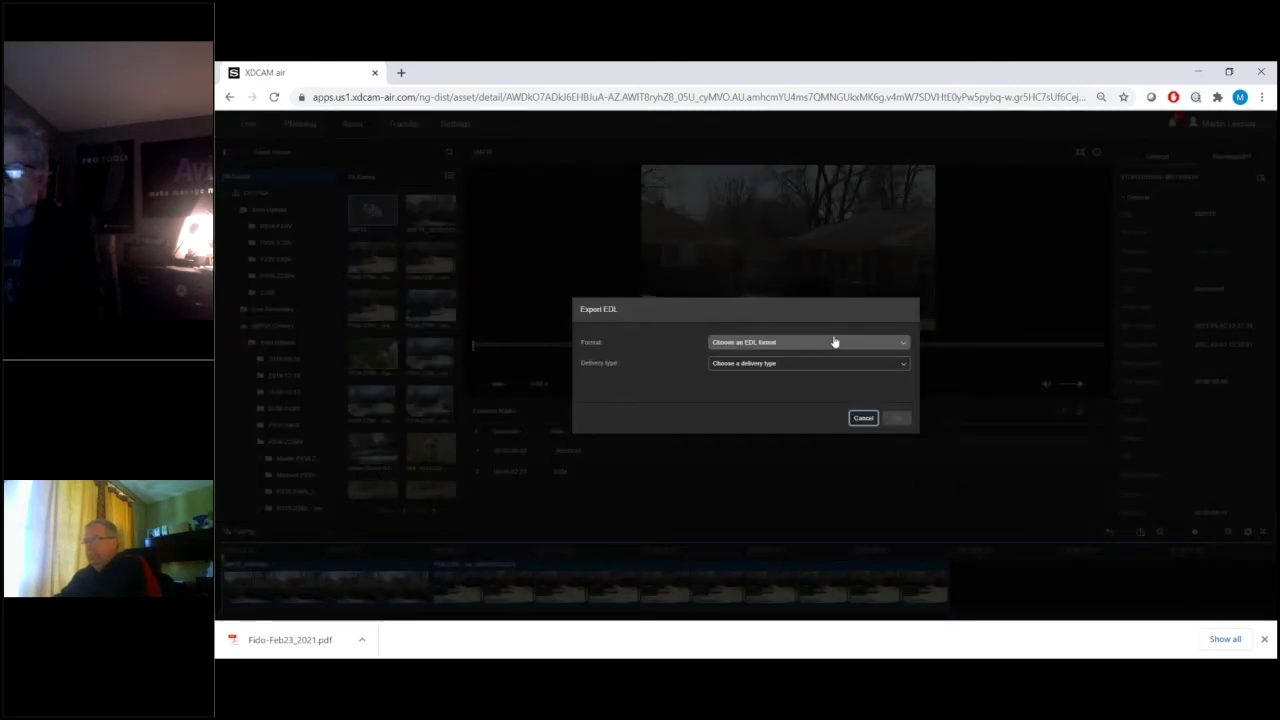
{"action": "left_click", "coordinate": [835, 342]}
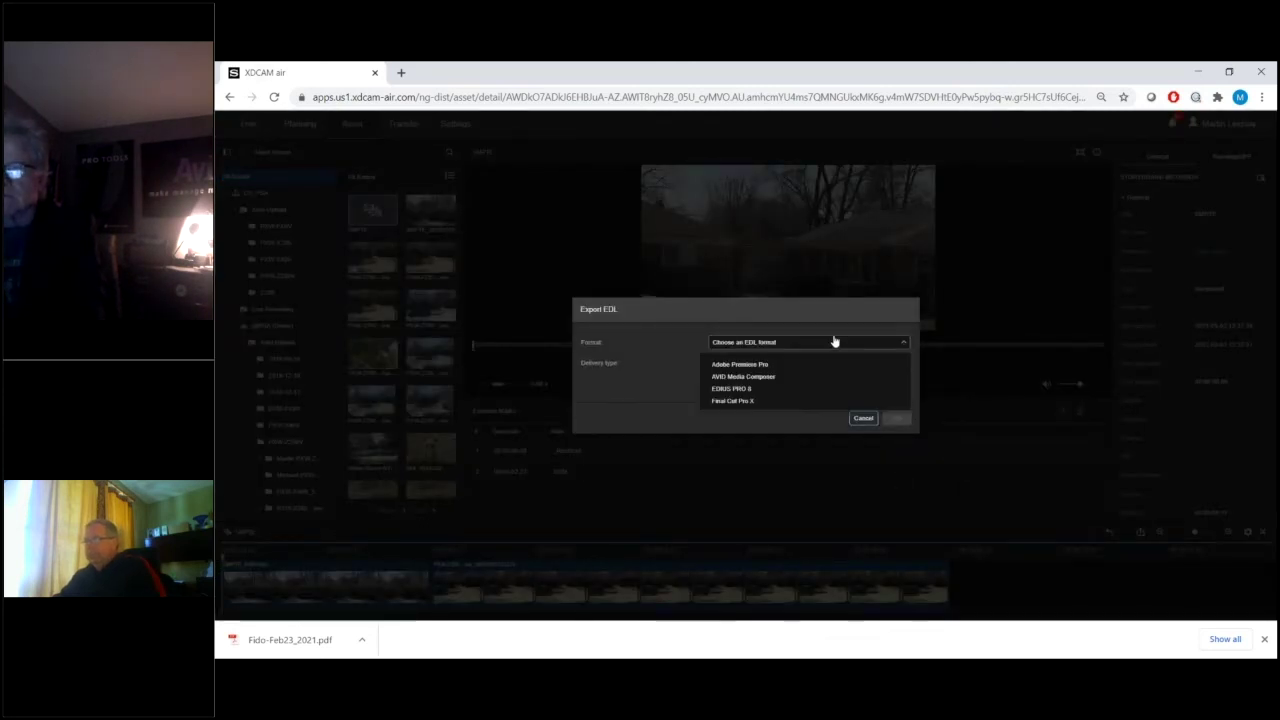
{"action": "left_click", "coordinate": [759, 378]}
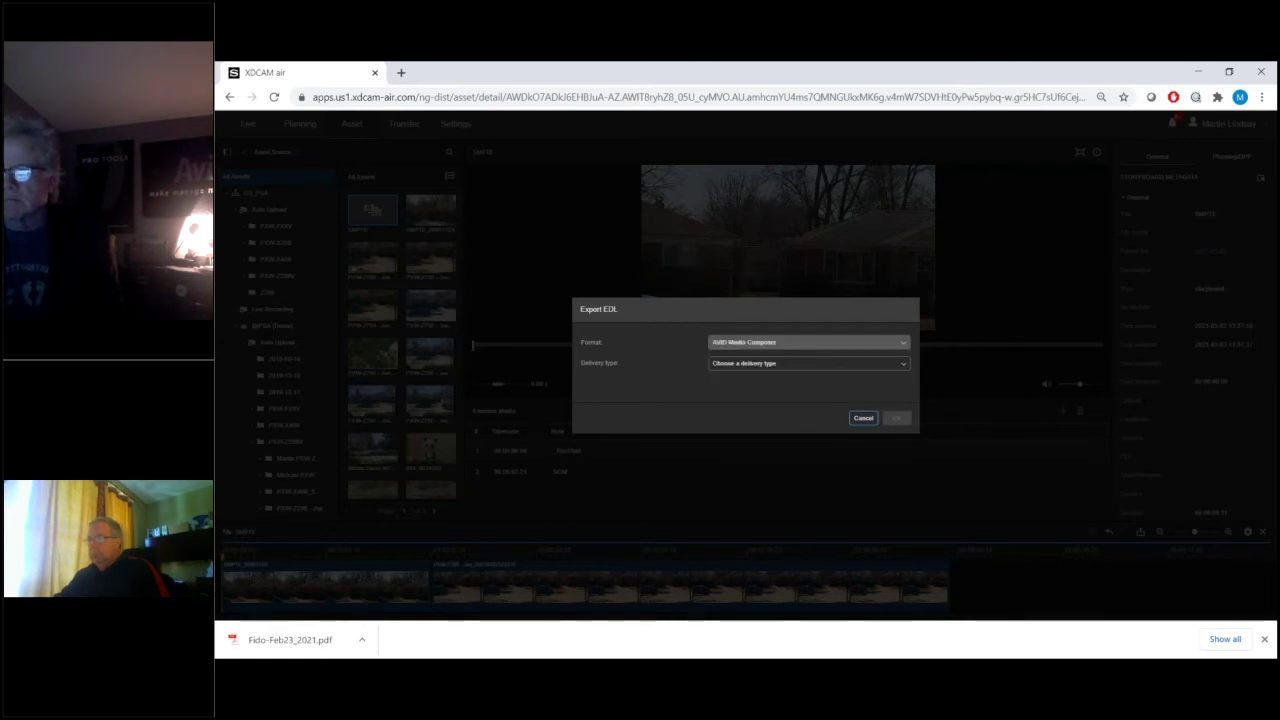
{"action": "left_click", "coordinate": [800, 364]}
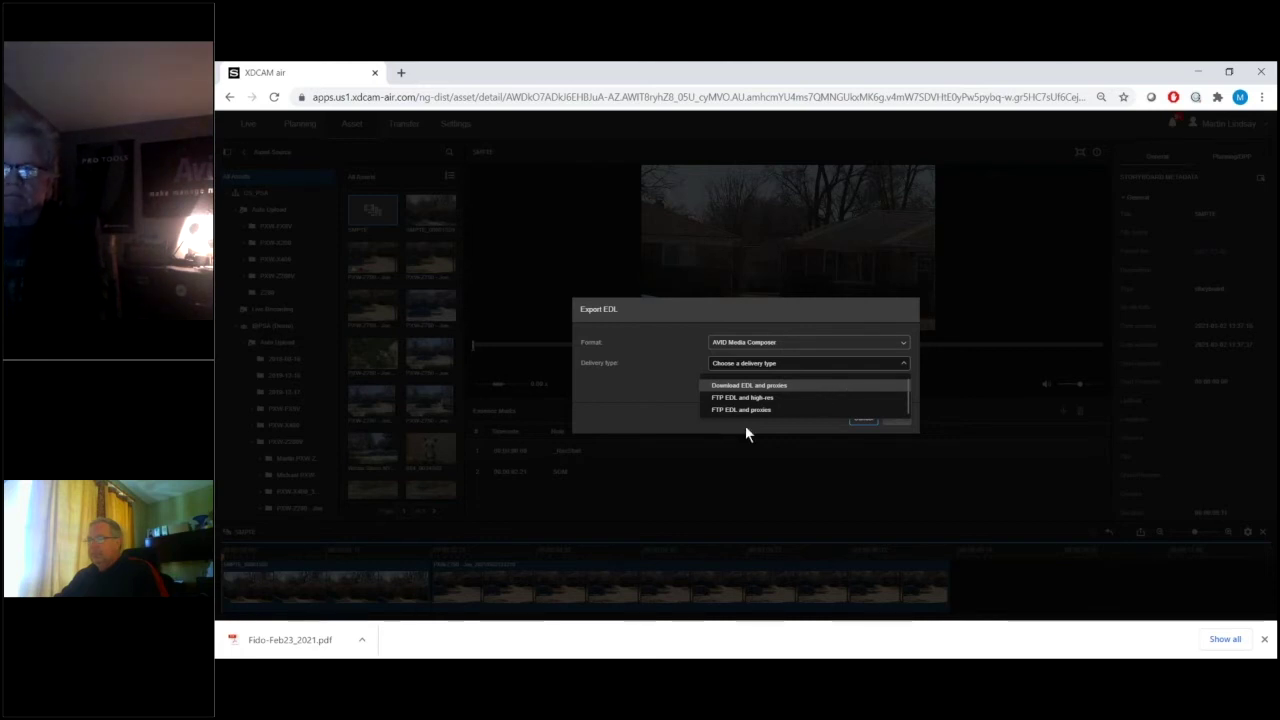
{"action": "left_click", "coordinate": [760, 399]}
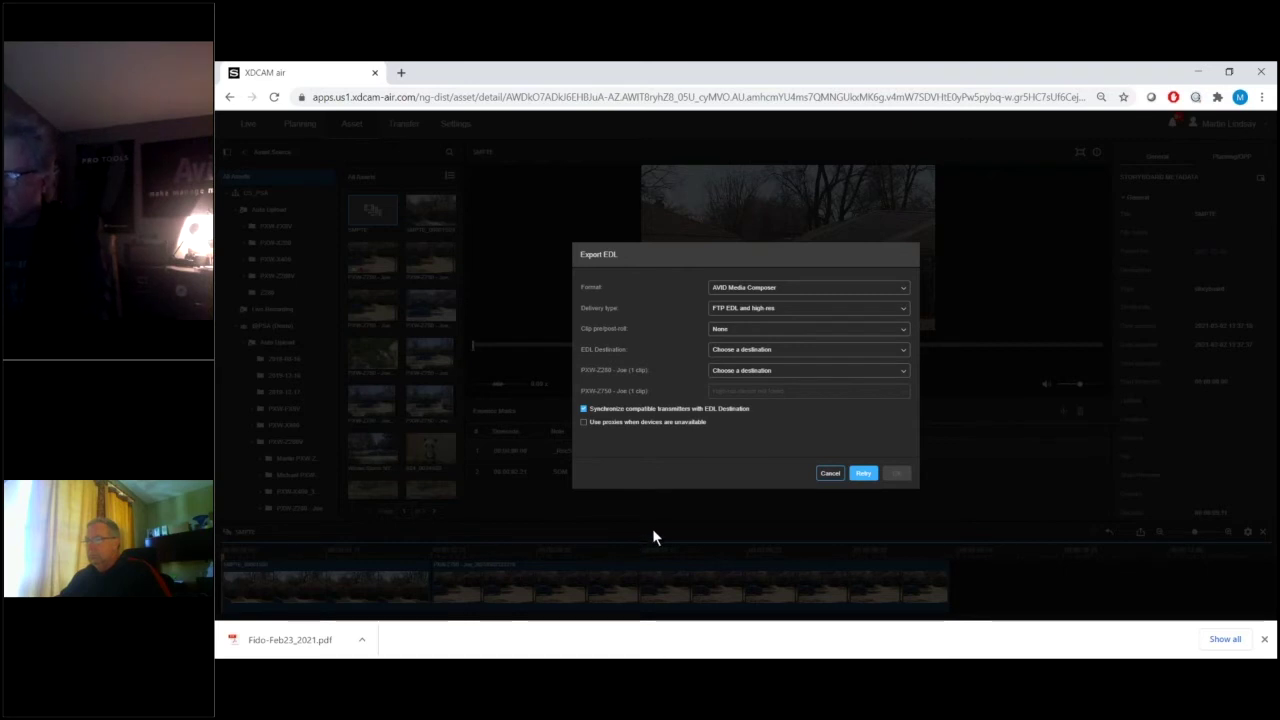
Step: Set the export's clip pre/post-roll to 3 seconds and its EDL destination to the first Ci entry, and cancel the export
{"action": "left_click", "coordinate": [880, 330]}
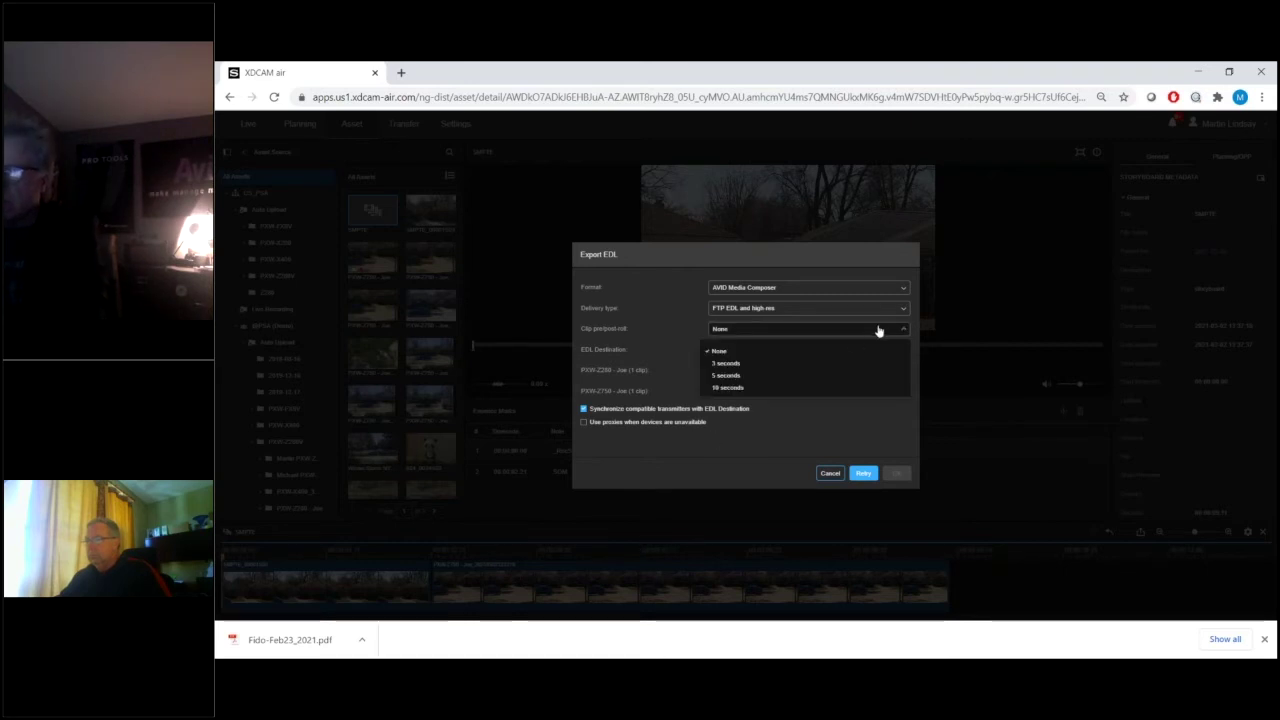
{"action": "left_click", "coordinate": [751, 366]}
{"action": "left_click", "coordinate": [799, 353]}
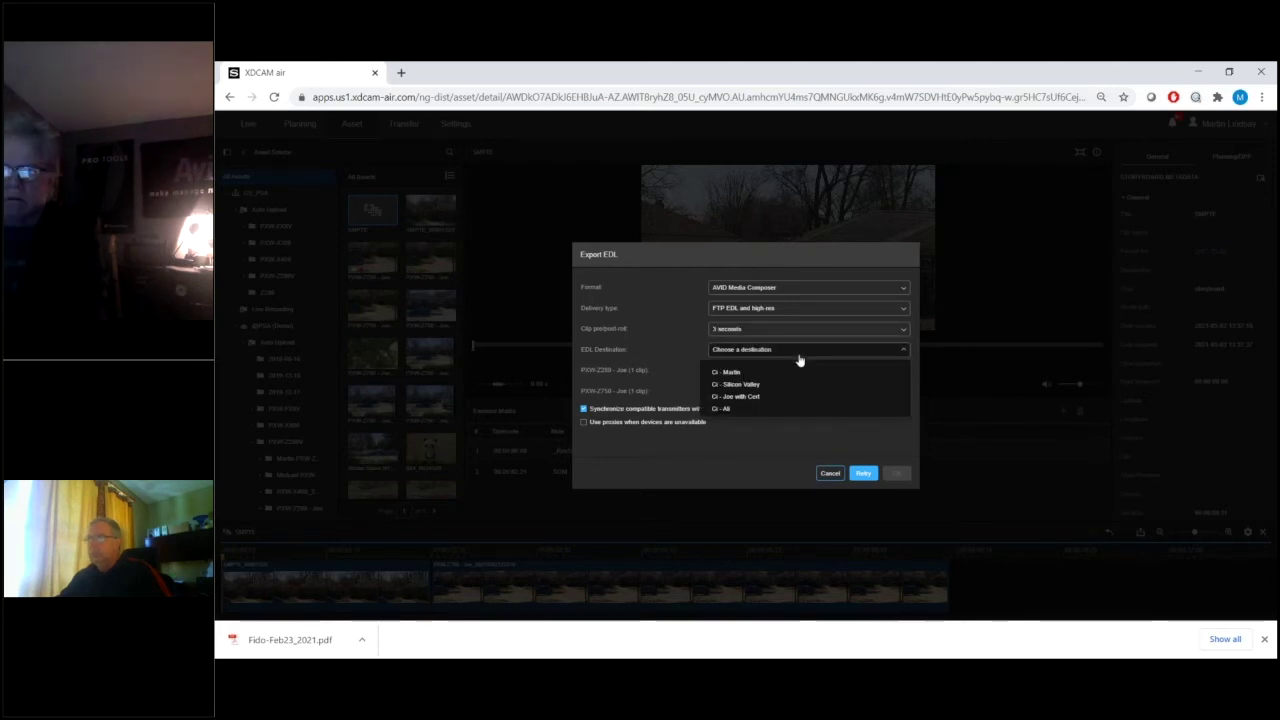
{"action": "left_click", "coordinate": [740, 373]}
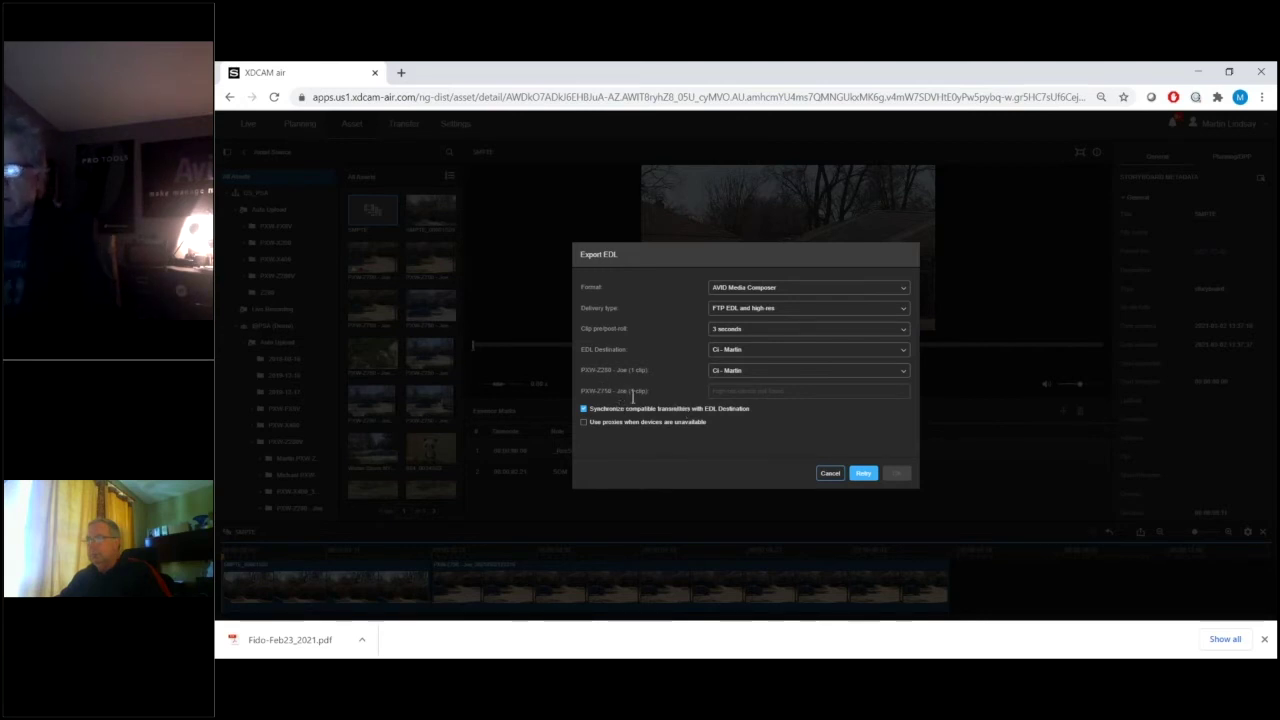
{"action": "left_click_drag", "start_coordinate": [650, 391], "coordinate": [600, 391]}
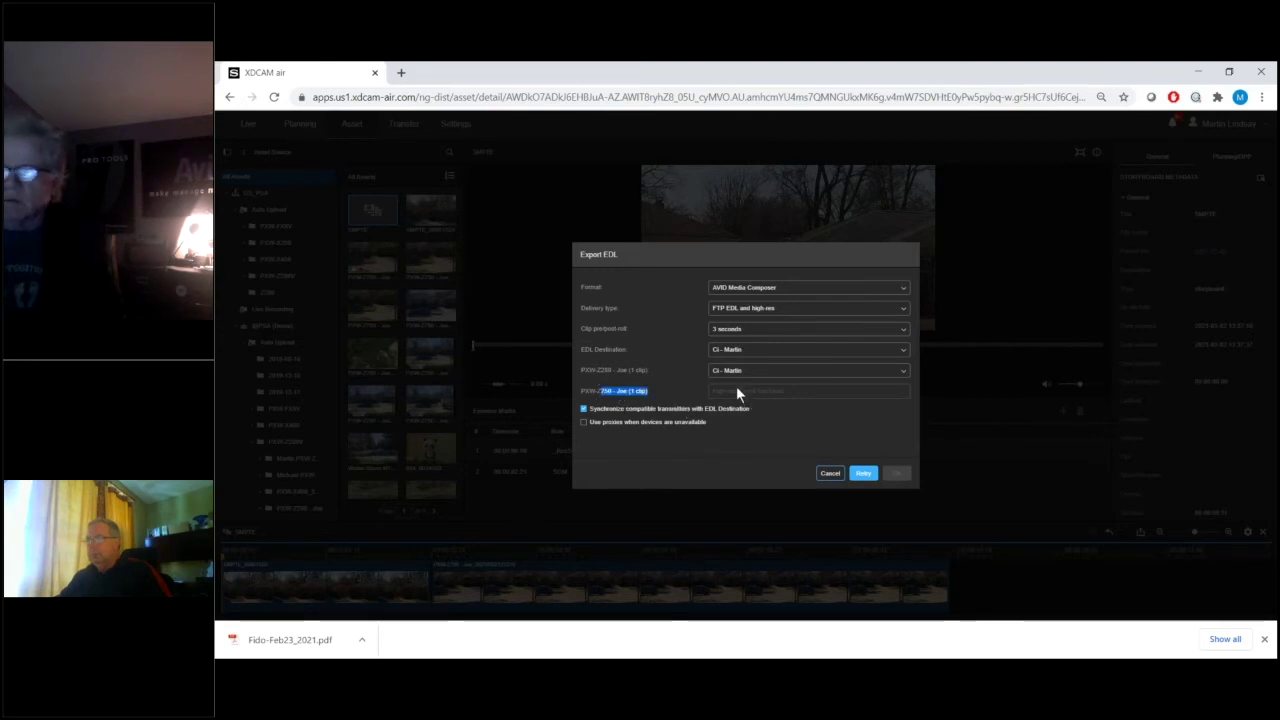
{"action": "left_click", "coordinate": [829, 473]}
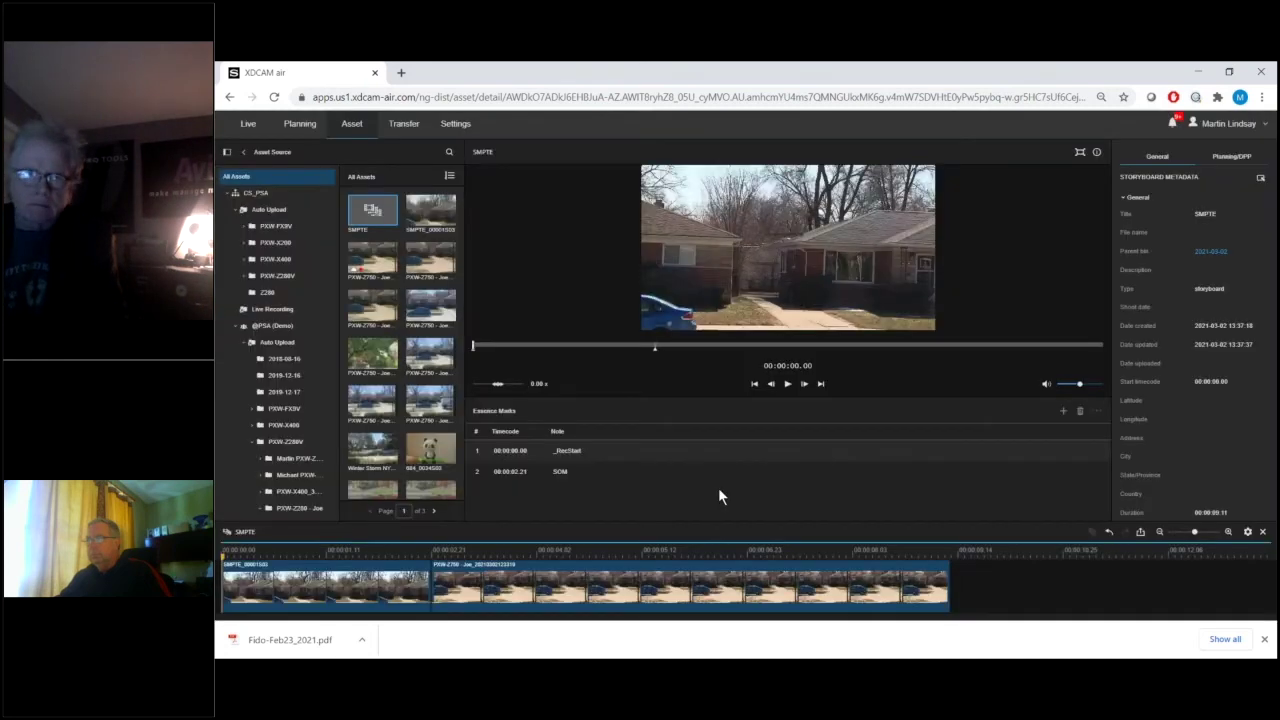
{"action": "left_click", "coordinate": [830, 478]}
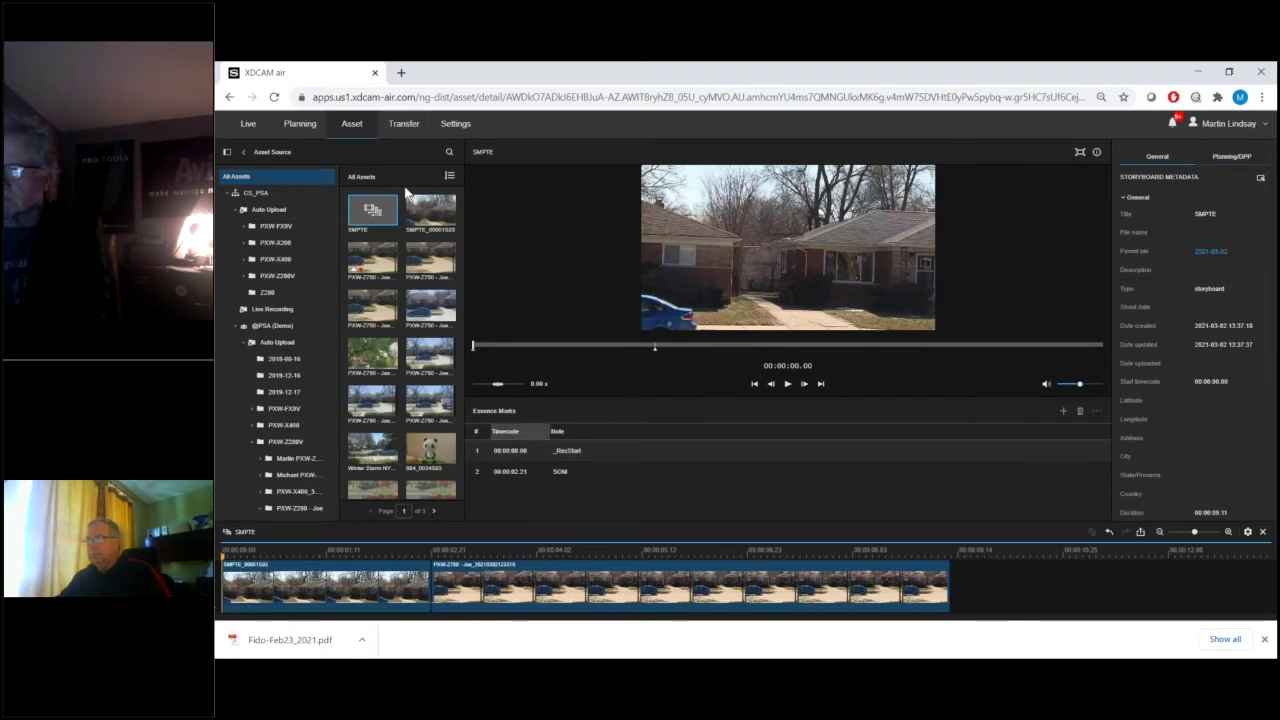
Step: Select the SMPTE_00001S03 file in the transfer file list of the online PXW-Z280 transmitter
{"action": "left_click", "coordinate": [400, 125]}
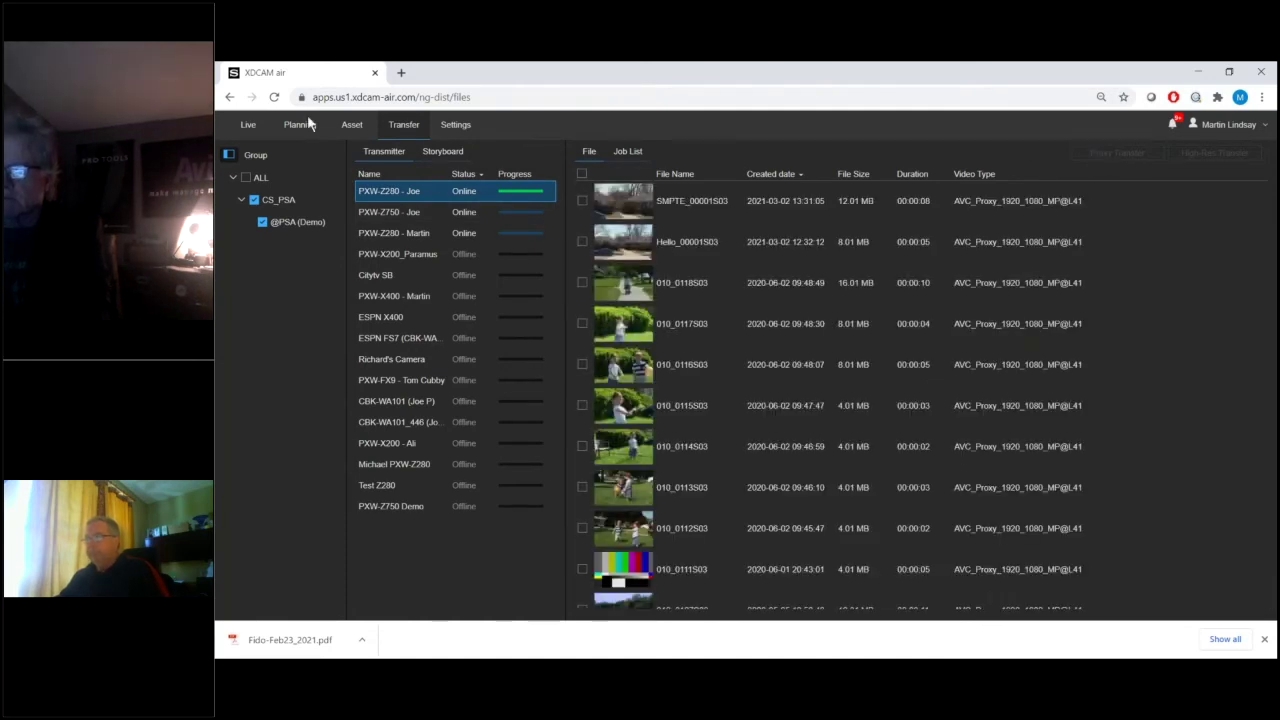
{"action": "left_click", "coordinate": [583, 201]}
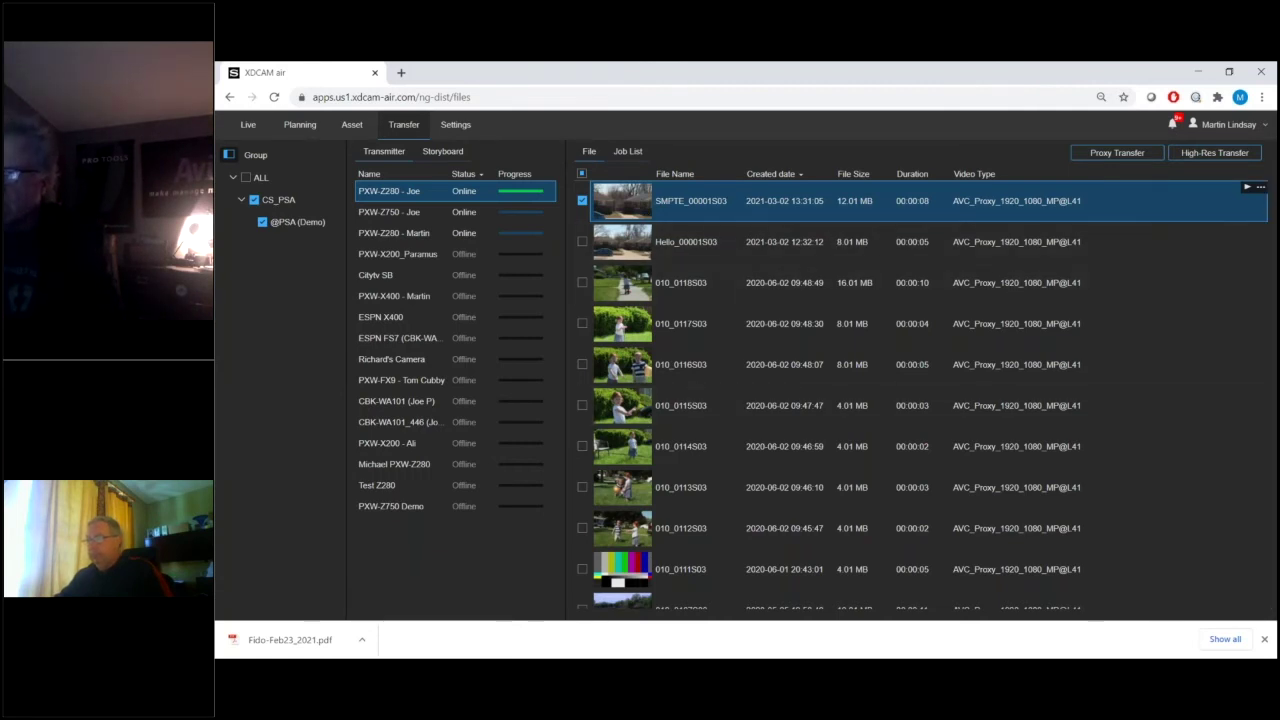
Step: Switch to Premiere Pro and import the SMPTE_00001S03 proxy clip from the XDCAM air assets into the project
{"action": "key", "text": "alt+Tab"}
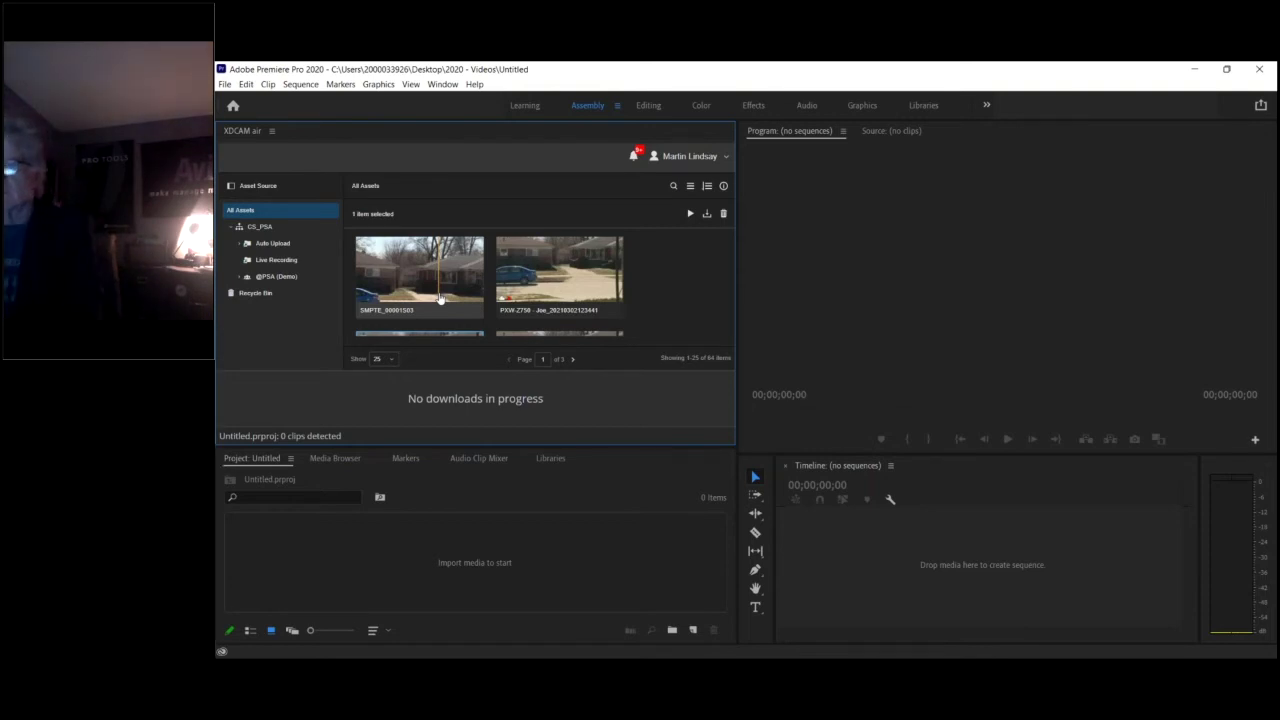
{"action": "scroll", "coordinate": [486, 294], "scroll_direction": "down", "scroll_amount": 1}
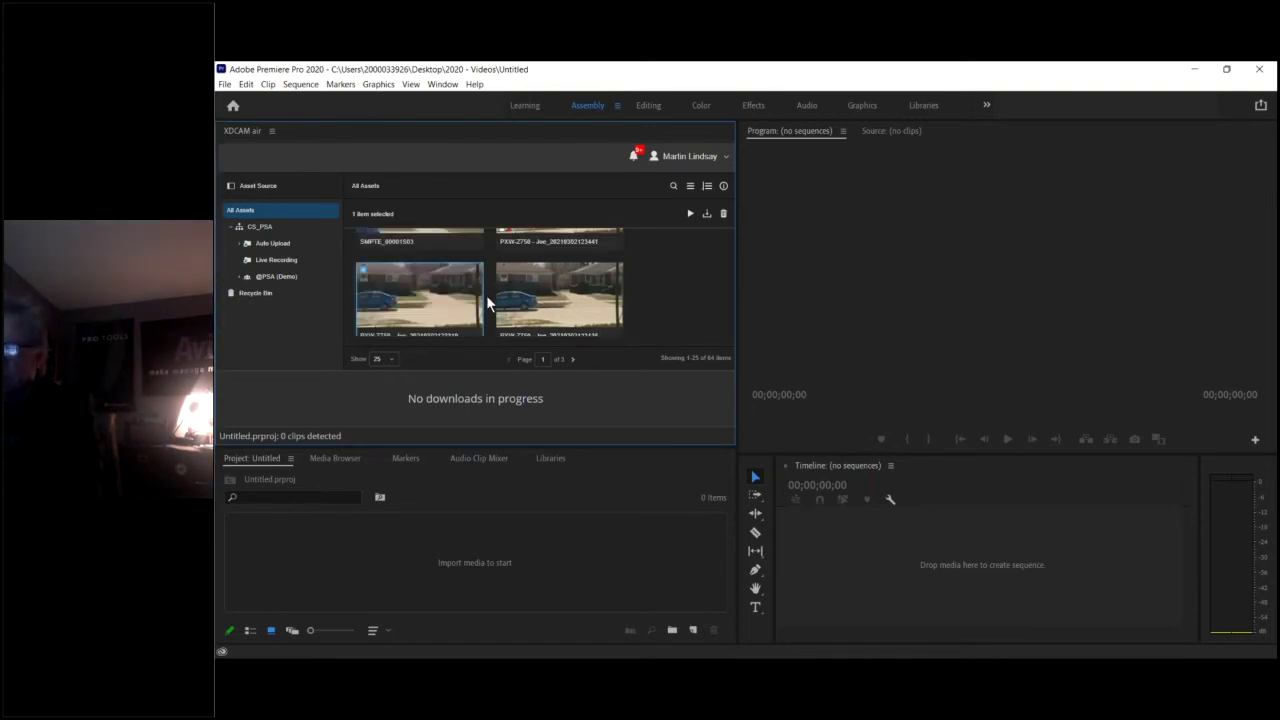
{"action": "scroll", "coordinate": [489, 290], "scroll_direction": "up", "scroll_amount": 1}
{"action": "scroll", "coordinate": [490, 288], "scroll_direction": "up", "scroll_amount": 1}
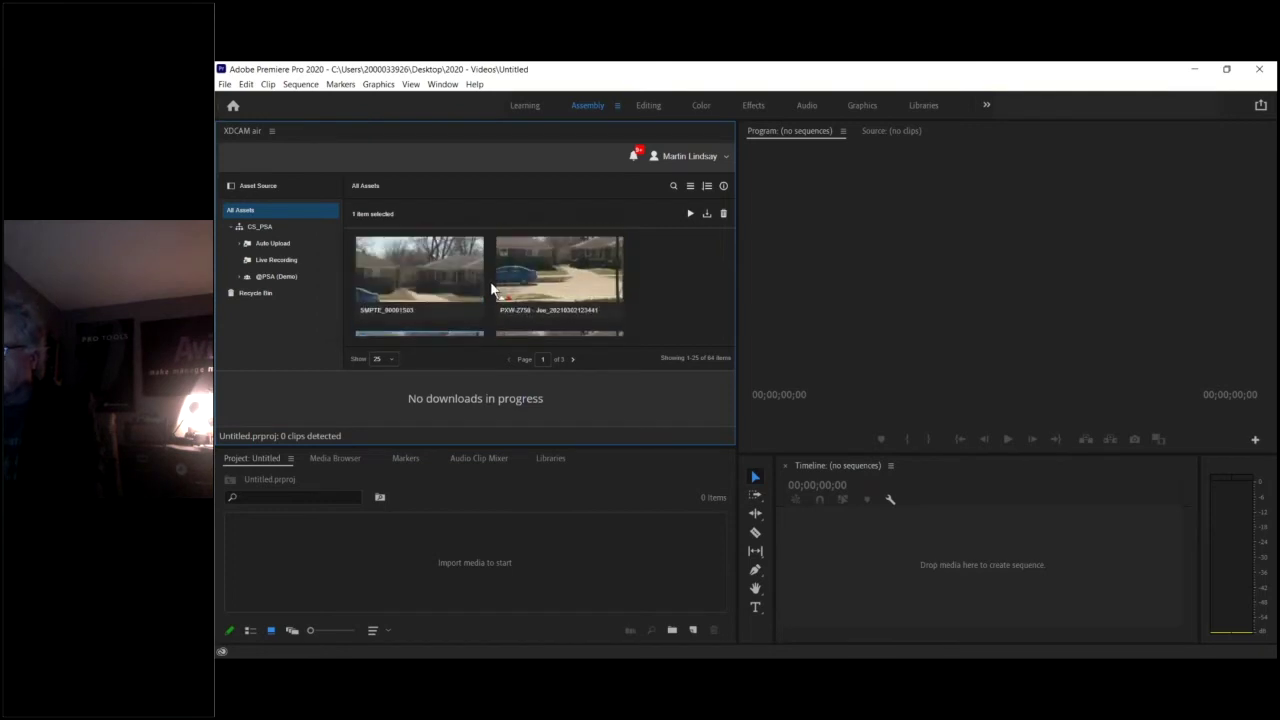
{"action": "left_click", "coordinate": [422, 264]}
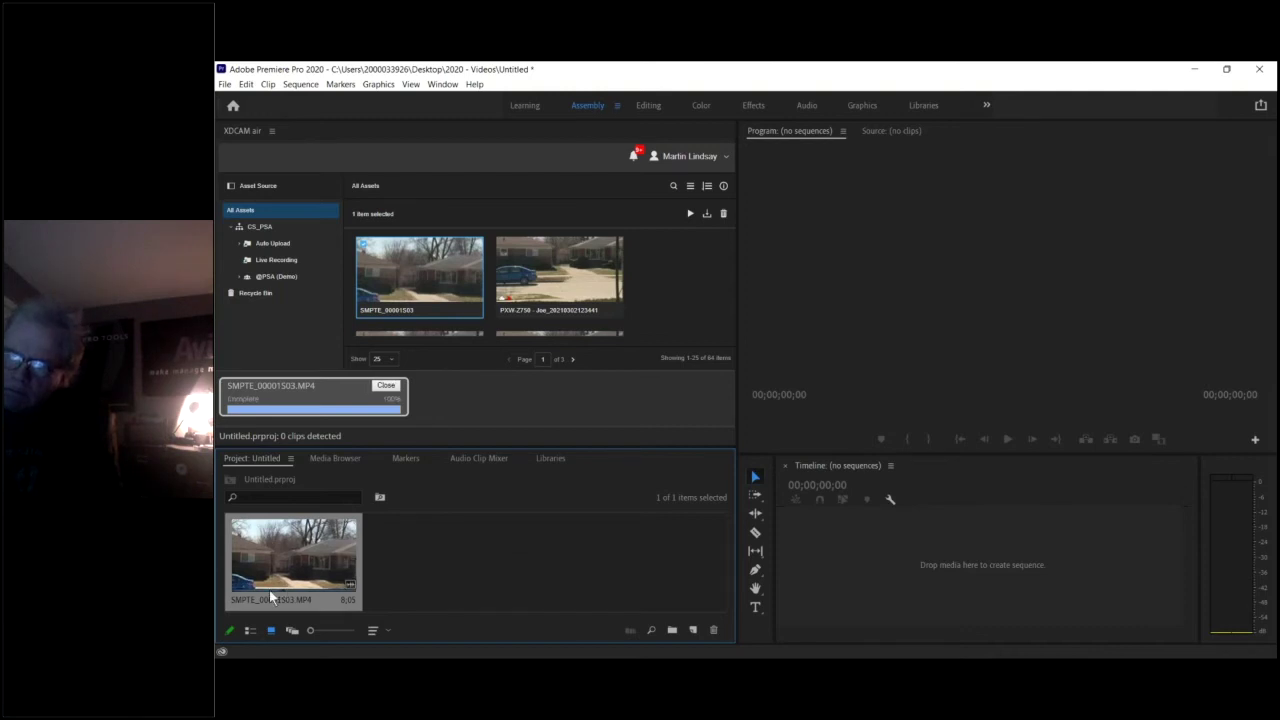
Step: Create a sequence from the imported SMPTE_00001S03.MP4 clip
{"action": "left_click_drag", "start_coordinate": [318, 590], "coordinate": [909, 556]}
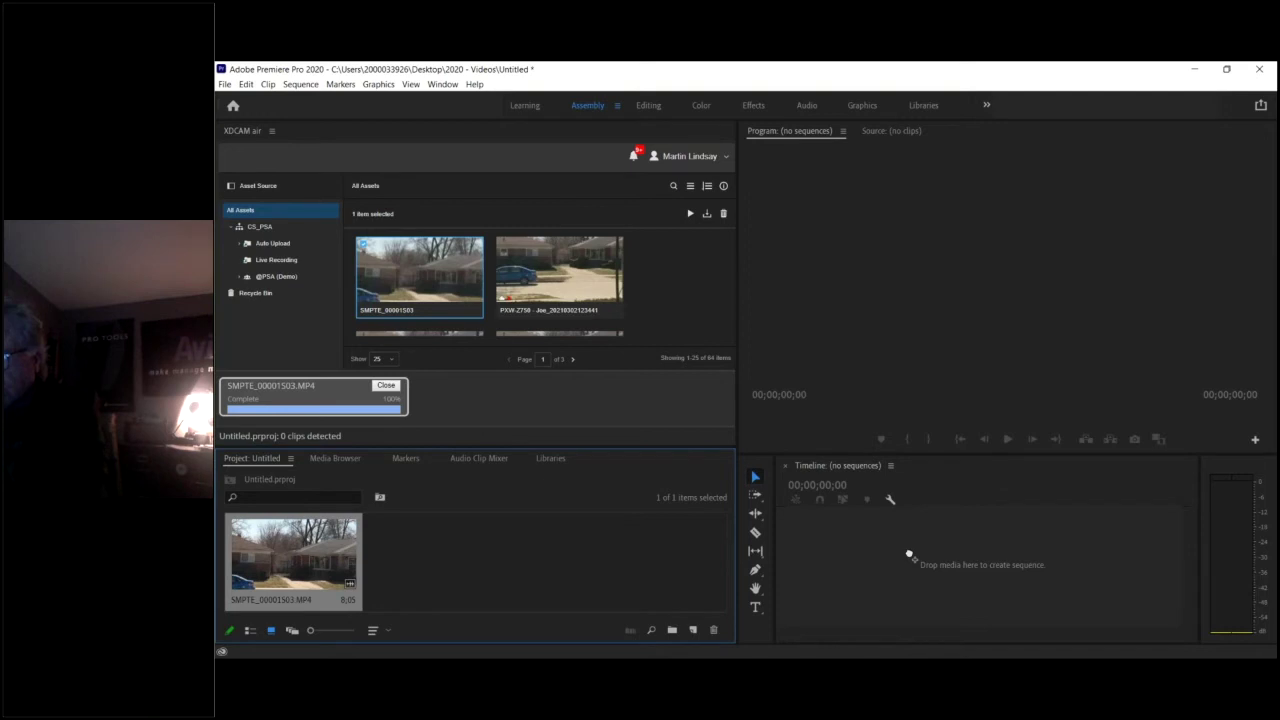
{"action": "left_click_drag", "start_coordinate": [919, 557], "coordinate": [919, 557]}
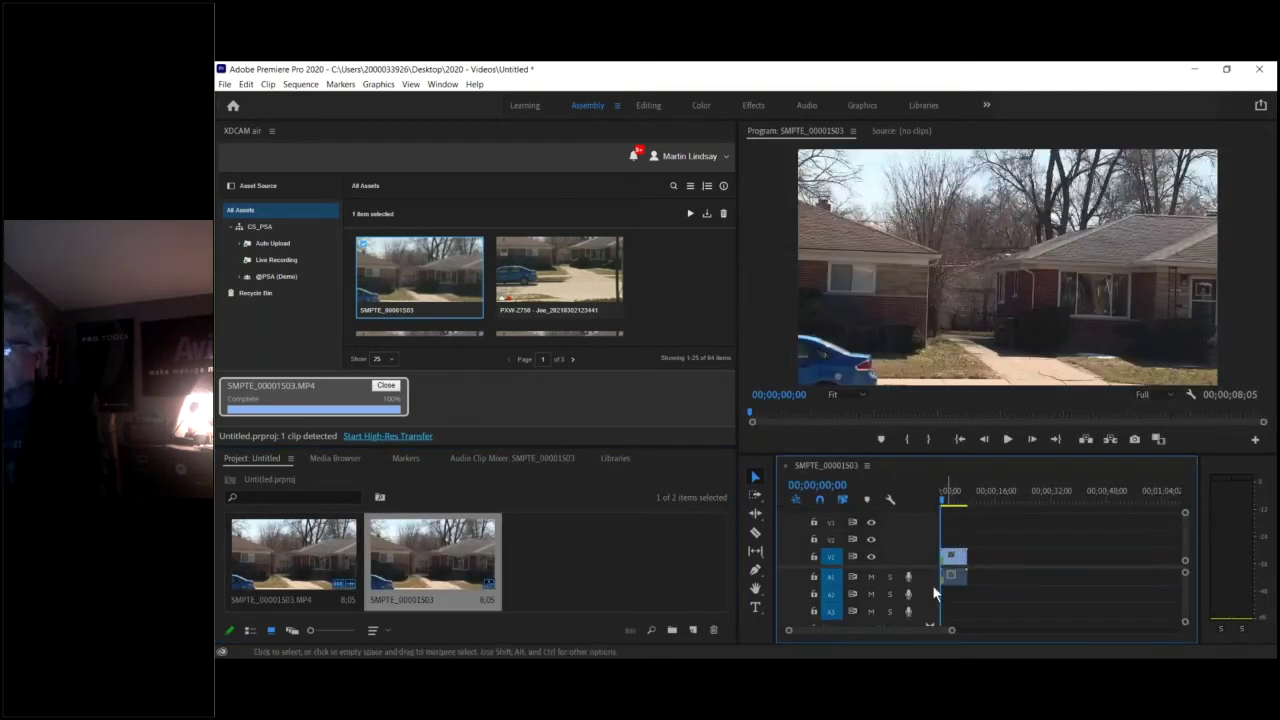
{"action": "left_click_drag", "start_coordinate": [955, 638], "coordinate": [931, 638]}
Step: Trim the end of the sequence's clip to a duration of about 00;00;02;24 and briefly play it back
{"action": "left_click", "coordinate": [1108, 556]}
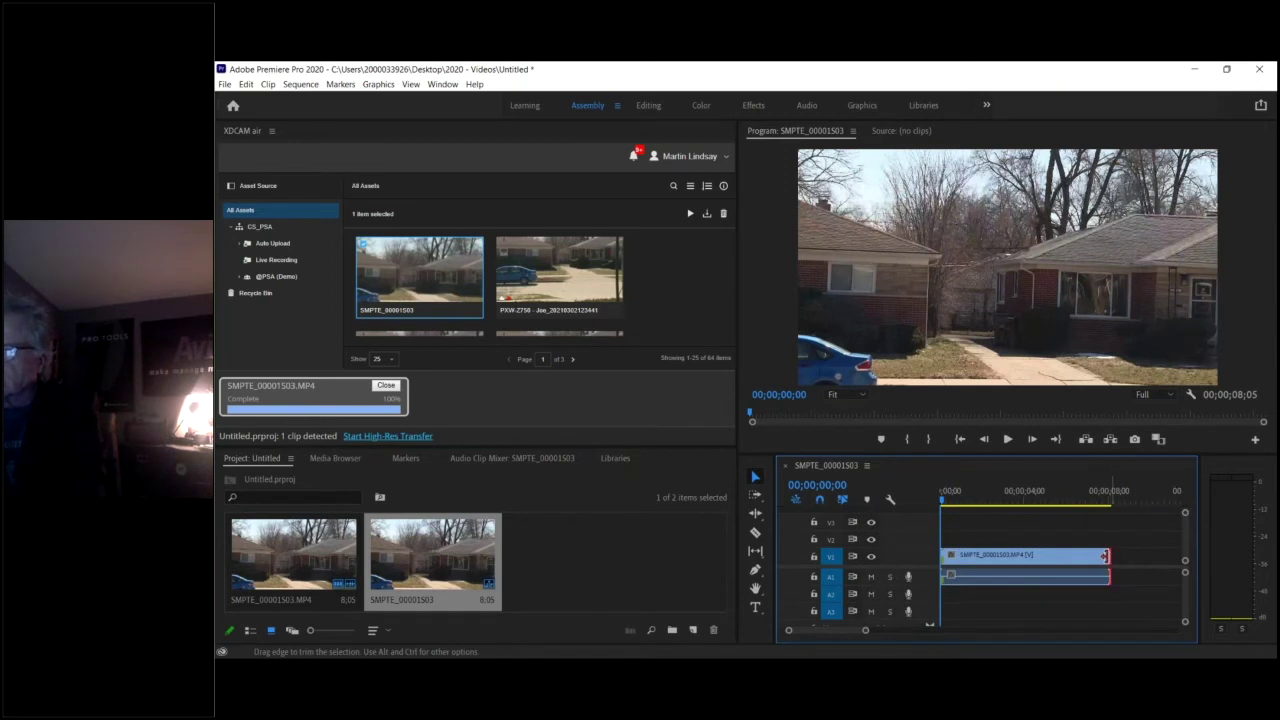
{"action": "left_click_drag", "start_coordinate": [996, 562], "coordinate": [997, 562]}
{"action": "key", "text": "space"}
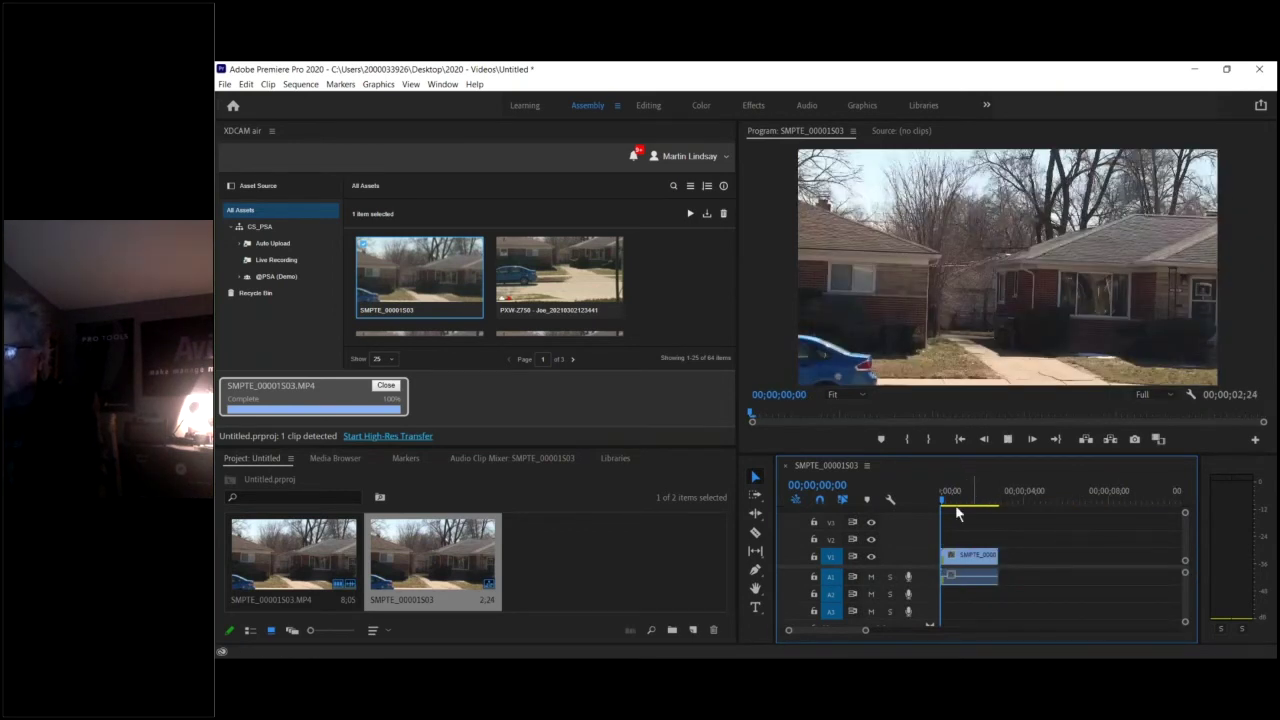
{"action": "key", "text": "space"}
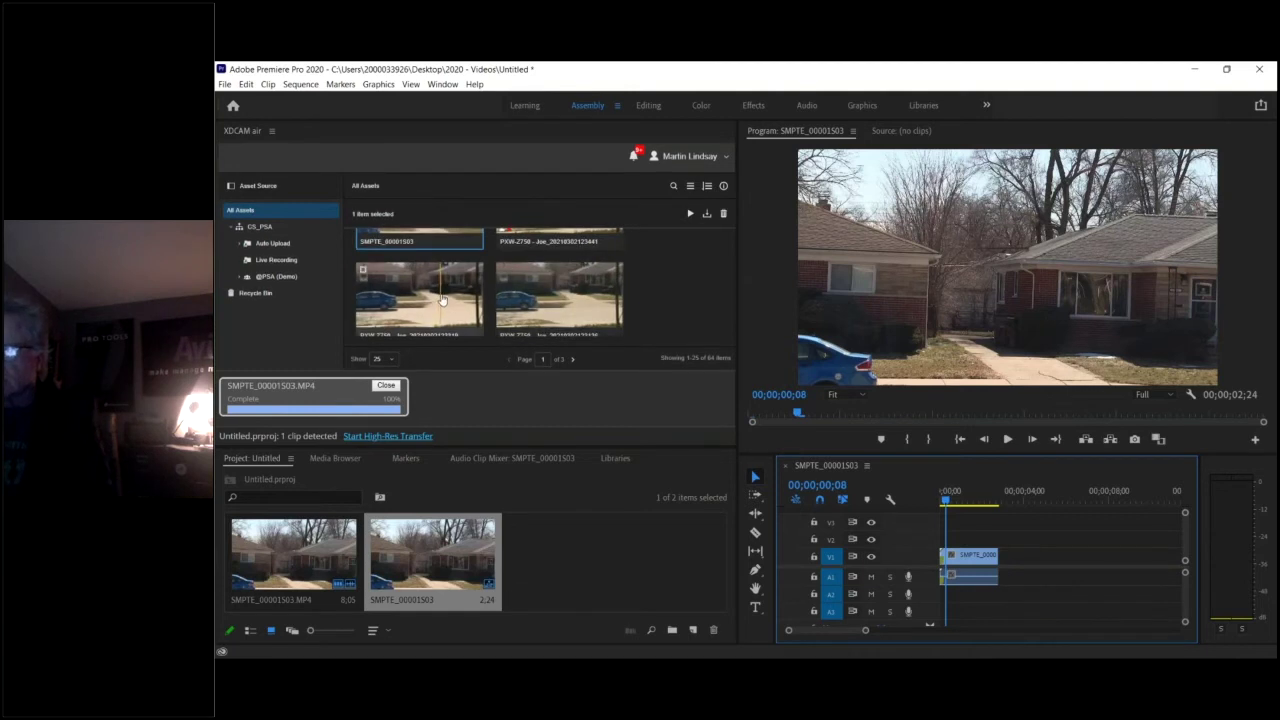
Step: Run a high-res transfer of the sequence's clip to the Sony Ci (ML) destination and hide the progress dialog
{"action": "scroll", "coordinate": [421, 248], "scroll_direction": "down", "scroll_amount": 2}
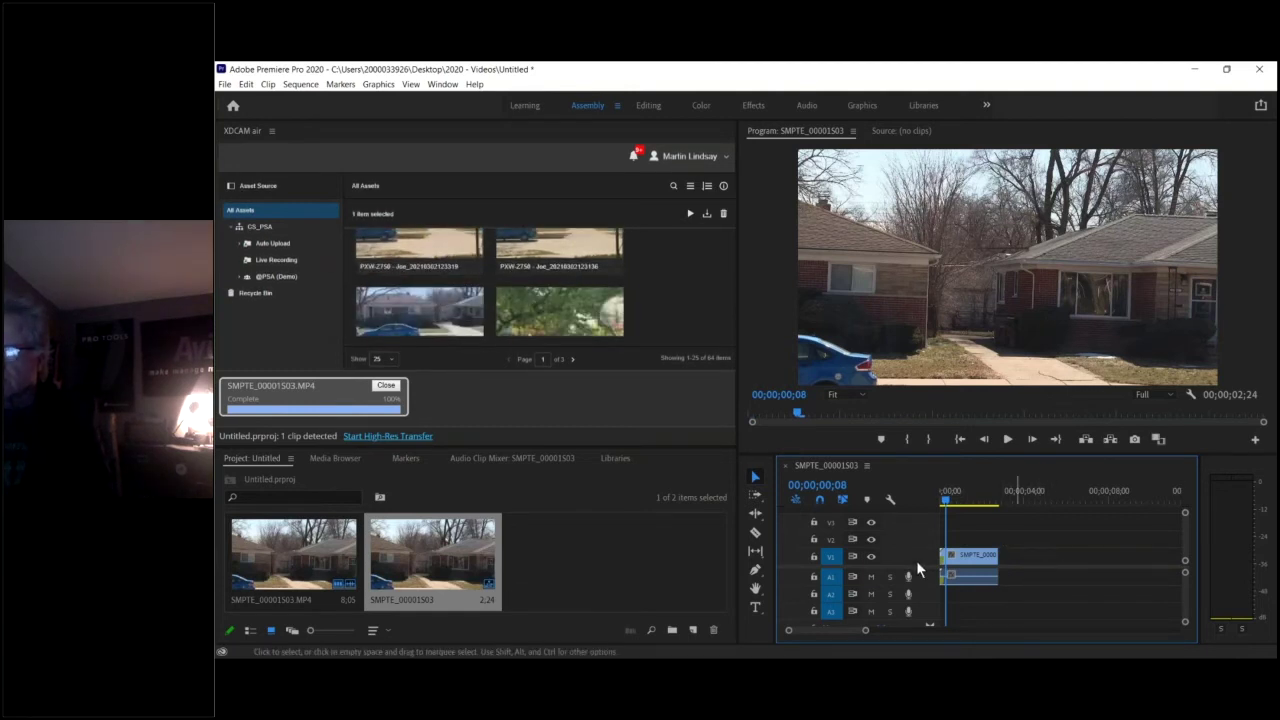
{"action": "left_click", "coordinate": [410, 437]}
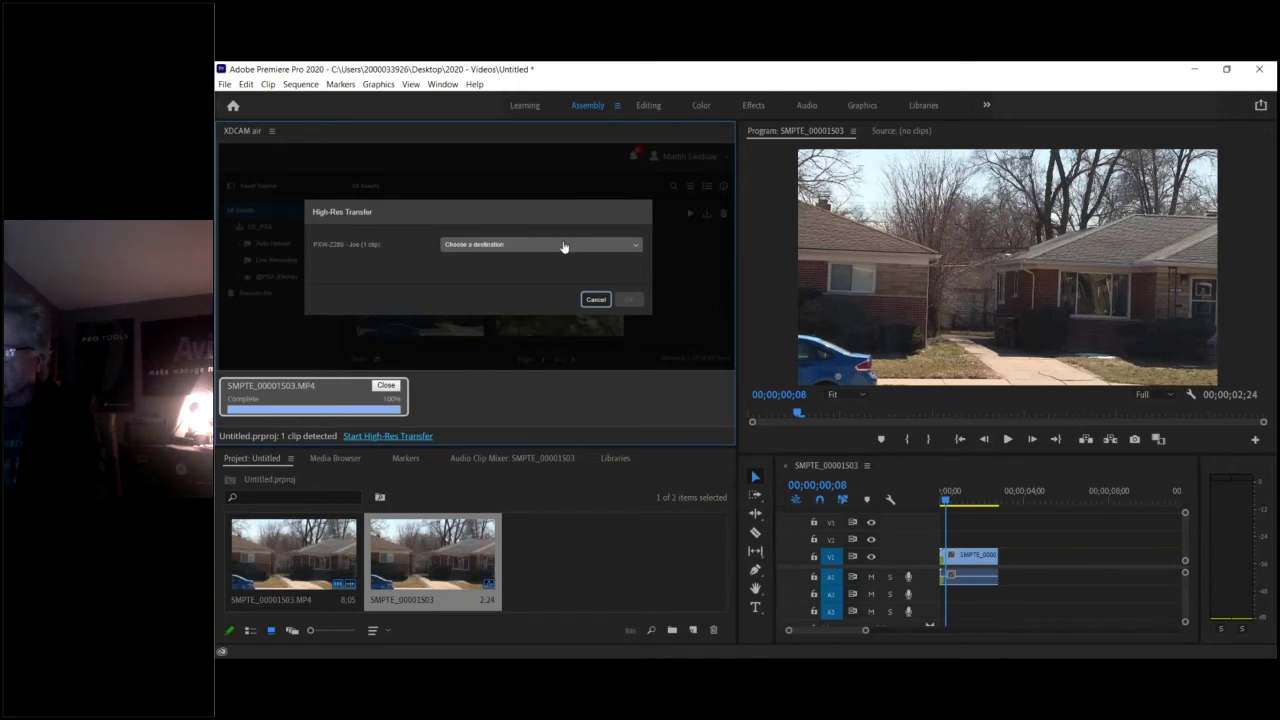
{"action": "left_click", "coordinate": [609, 247]}
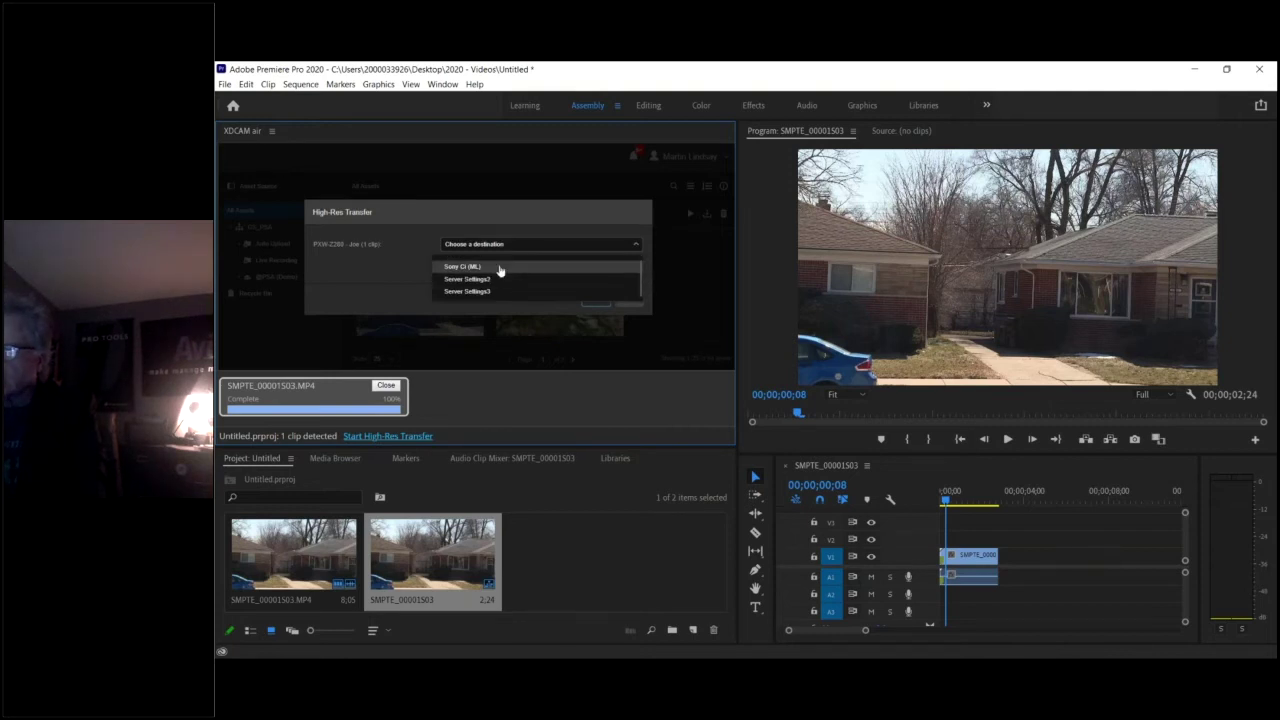
{"action": "left_click", "coordinate": [500, 268]}
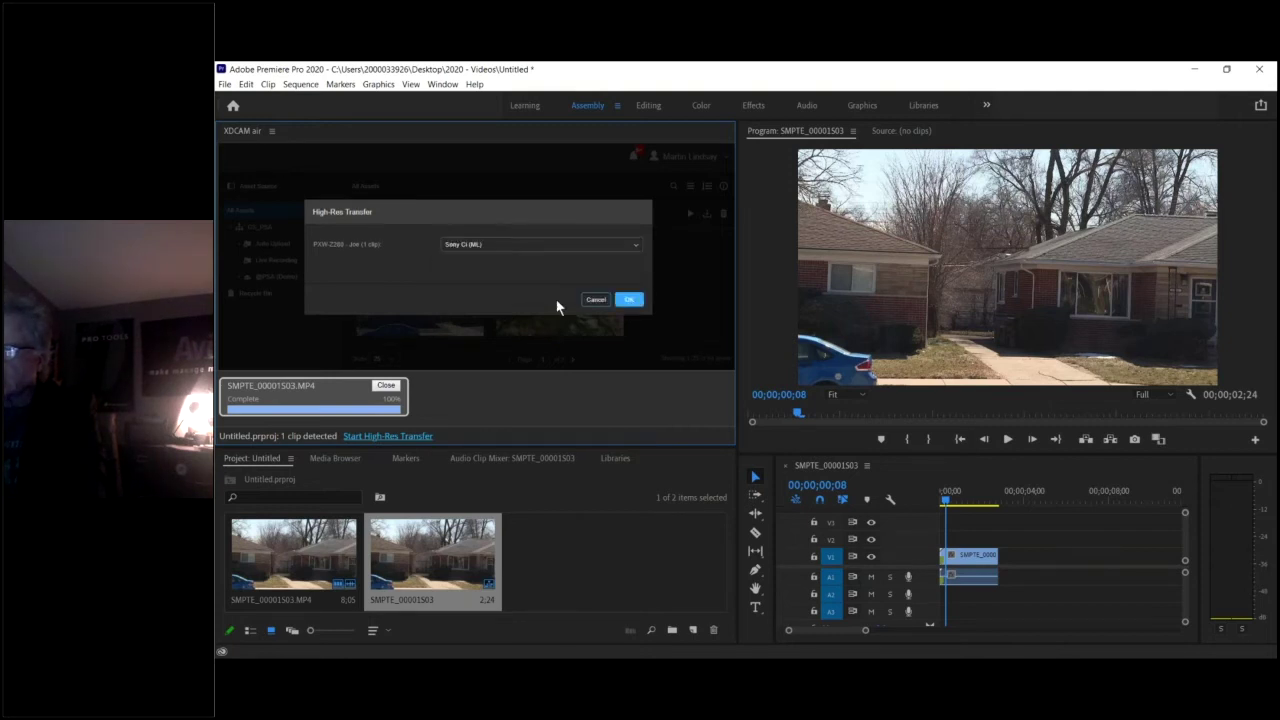
{"action": "left_click", "coordinate": [628, 299]}
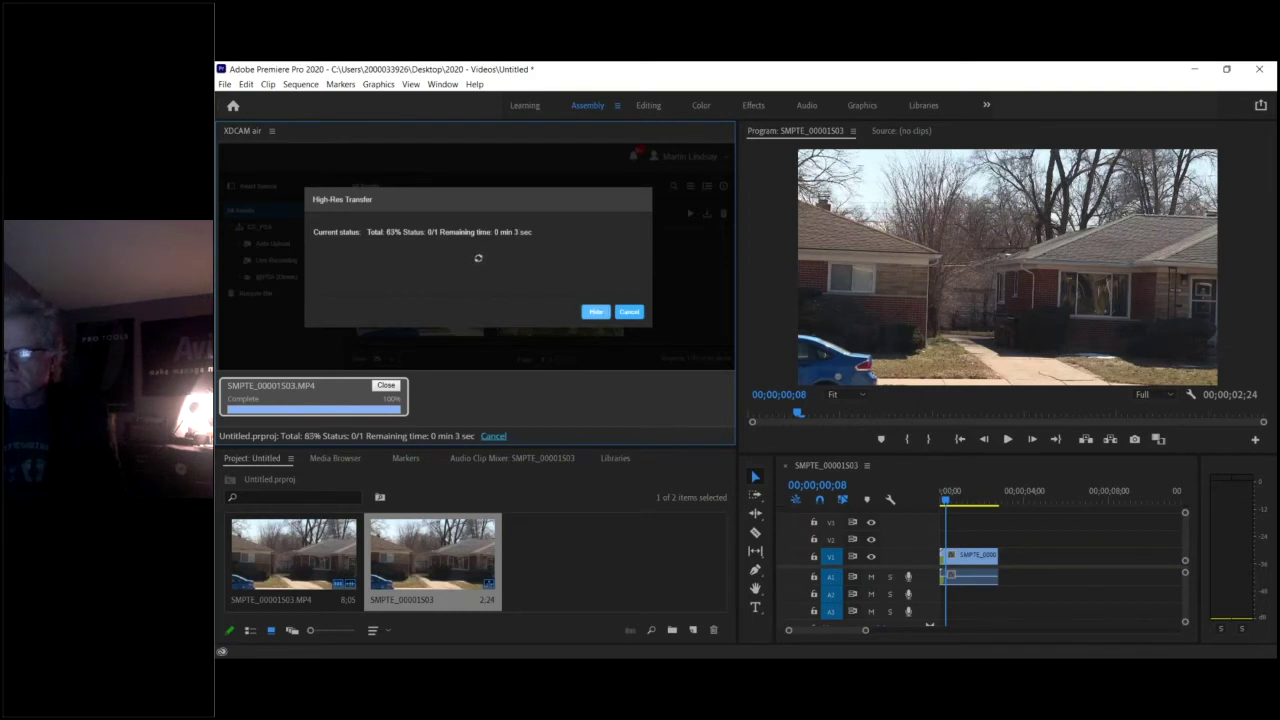
{"action": "left_click", "coordinate": [596, 311]}
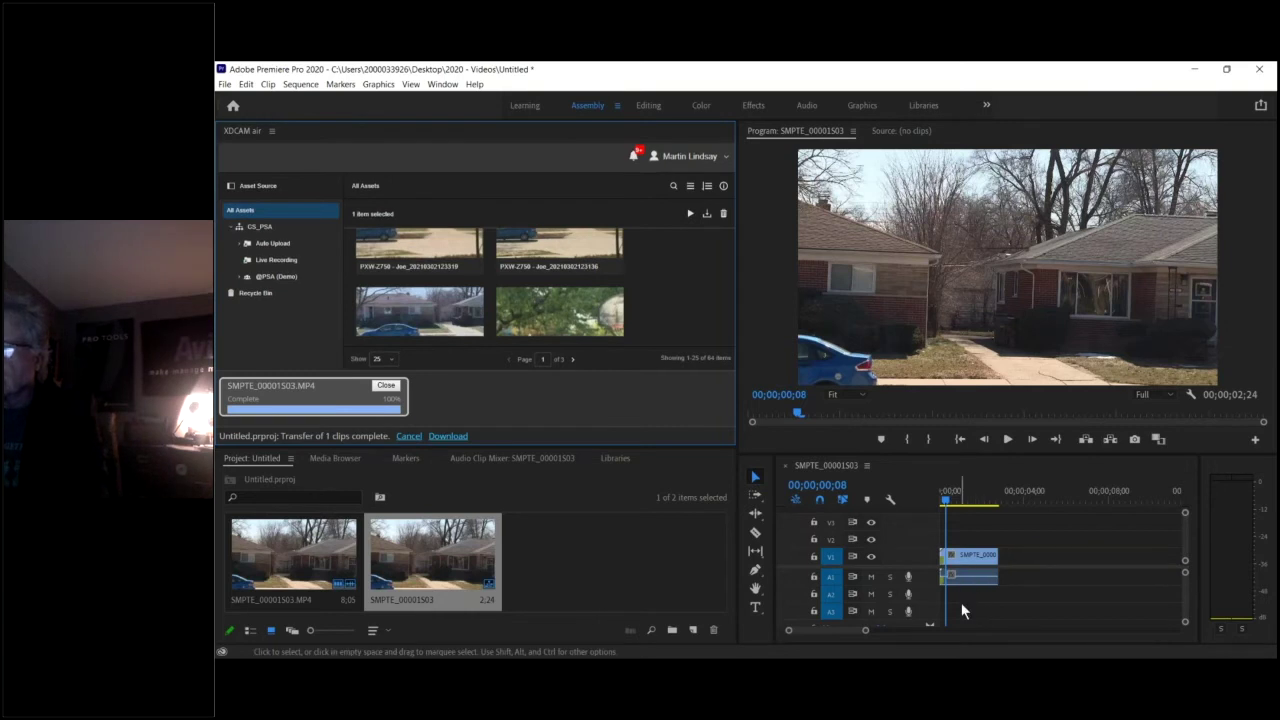
Step: Try to download the transferred high-res clip, and cancel the FTP server settings dialog
{"action": "left_click", "coordinate": [449, 437]}
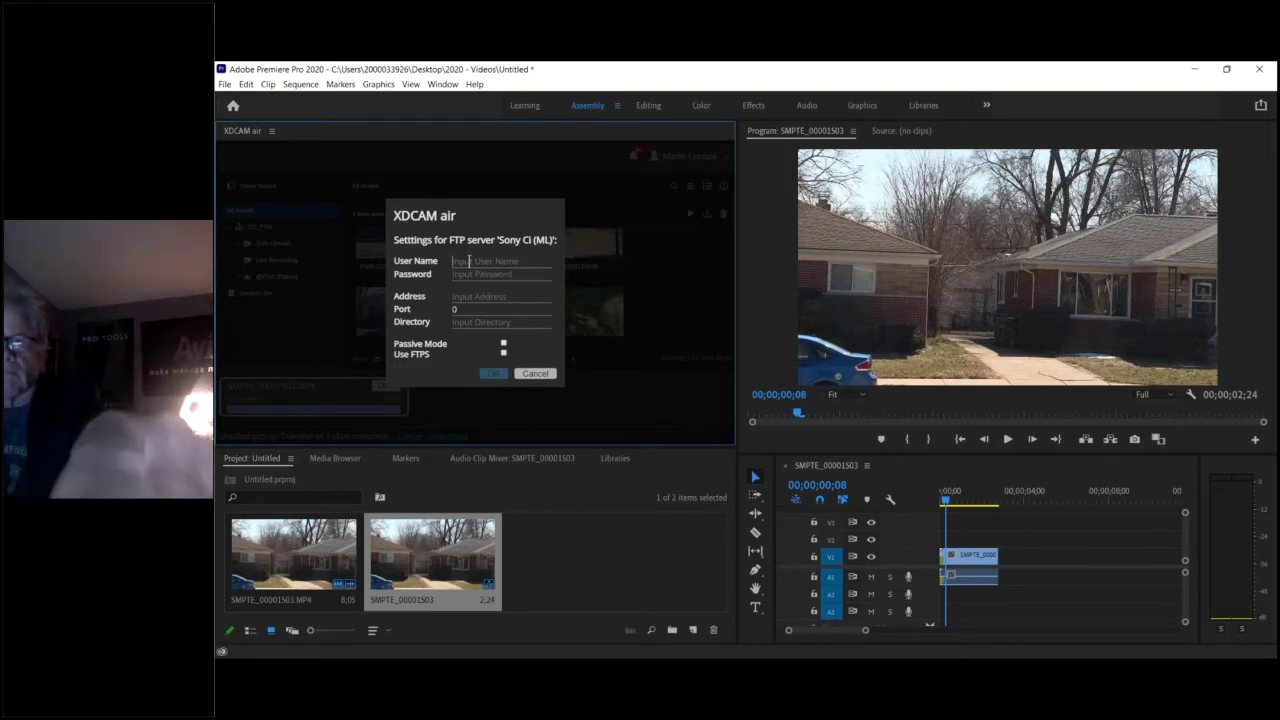
{"action": "left_click", "coordinate": [537, 373]}
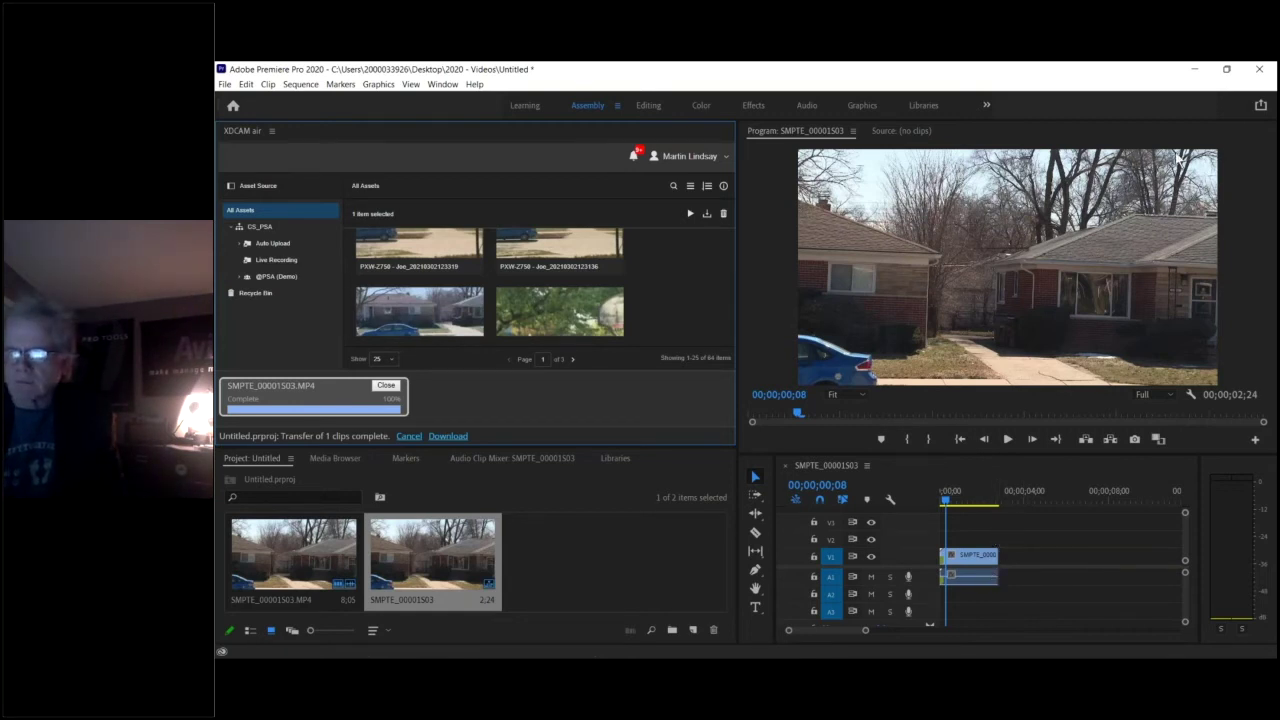
Step: Return to XDCAM air in the browser and examine the FTP server settings of the signed-in account's own Ci entry
{"action": "left_click", "coordinate": [1200, 70]}
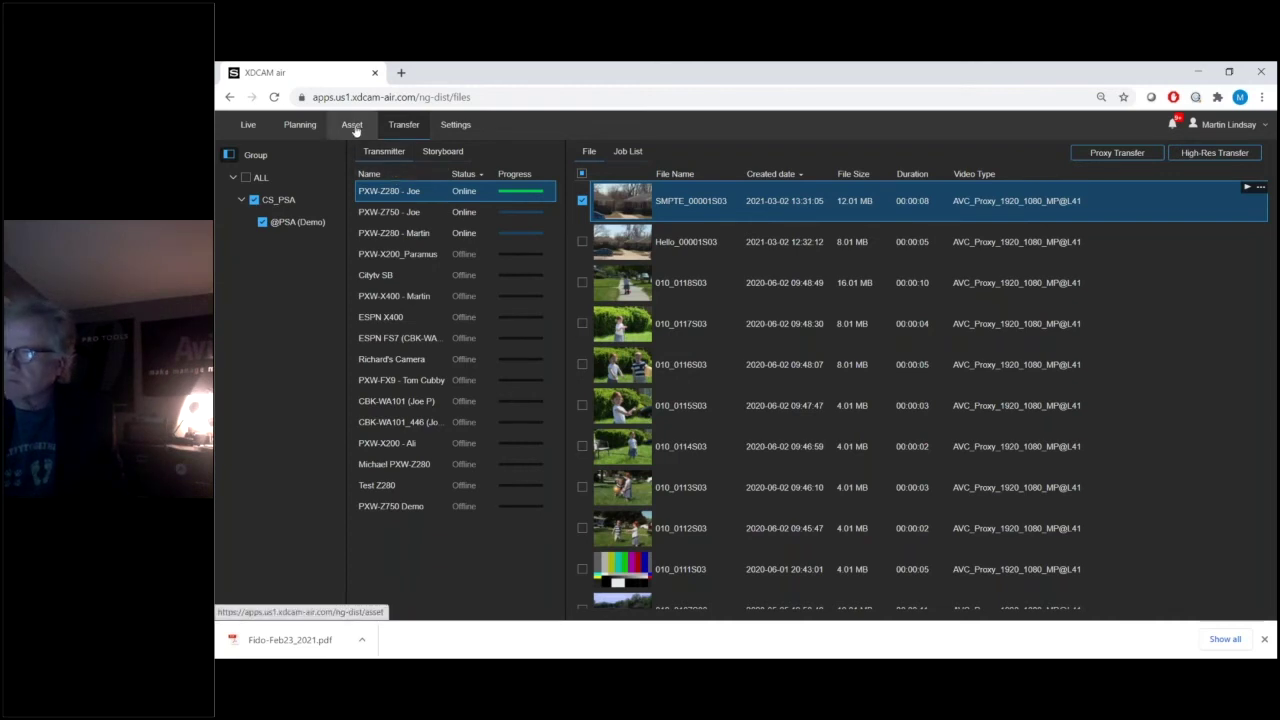
{"action": "left_click", "coordinate": [456, 126]}
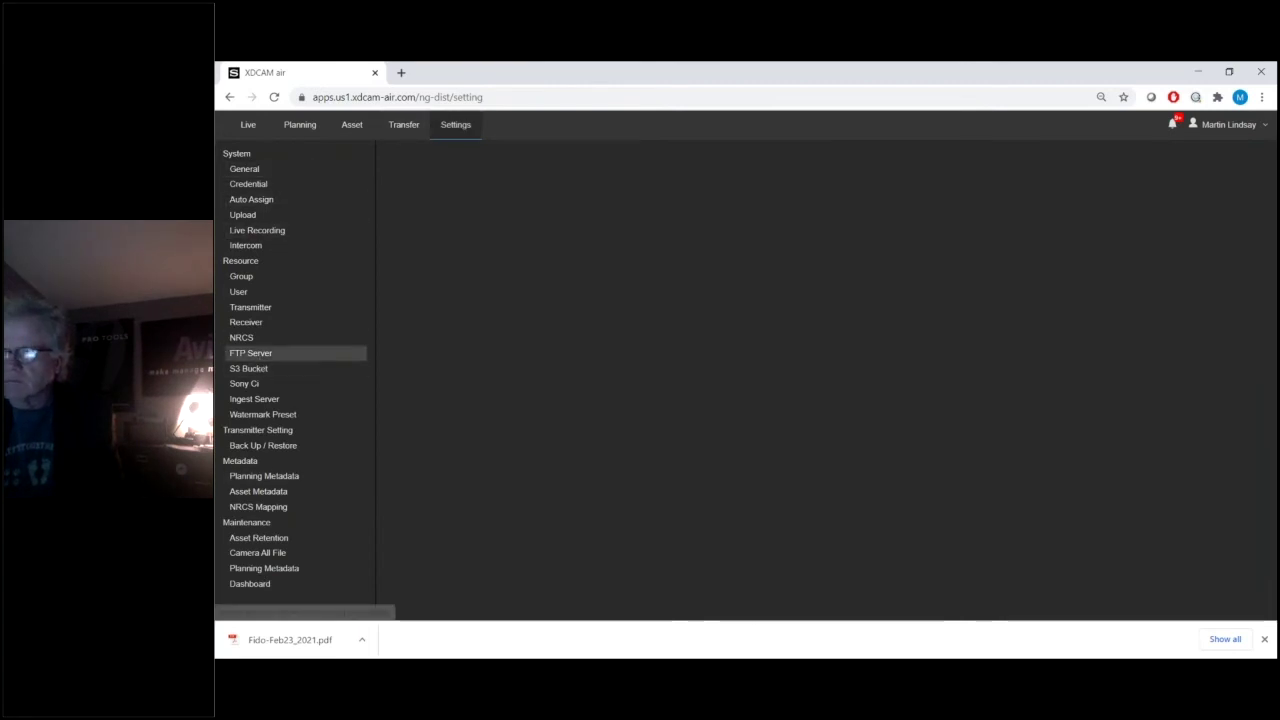
{"action": "left_click", "coordinate": [250, 353]}
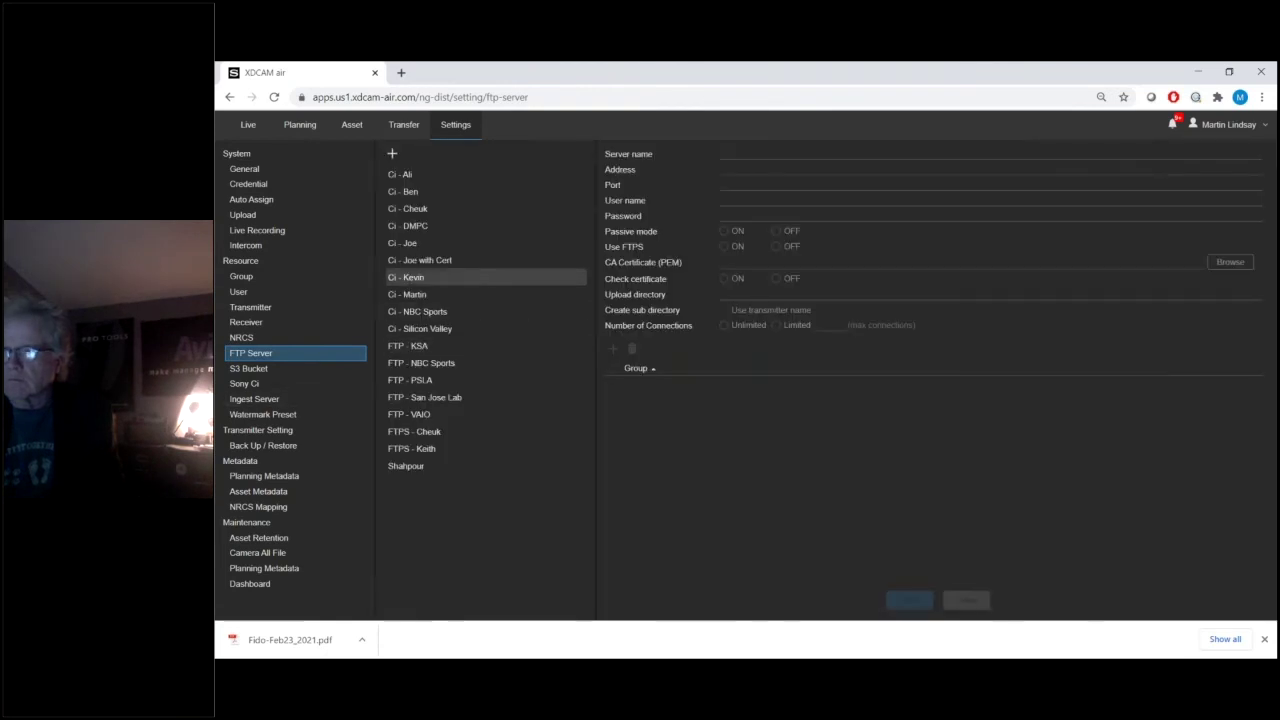
{"action": "left_click", "coordinate": [432, 297]}
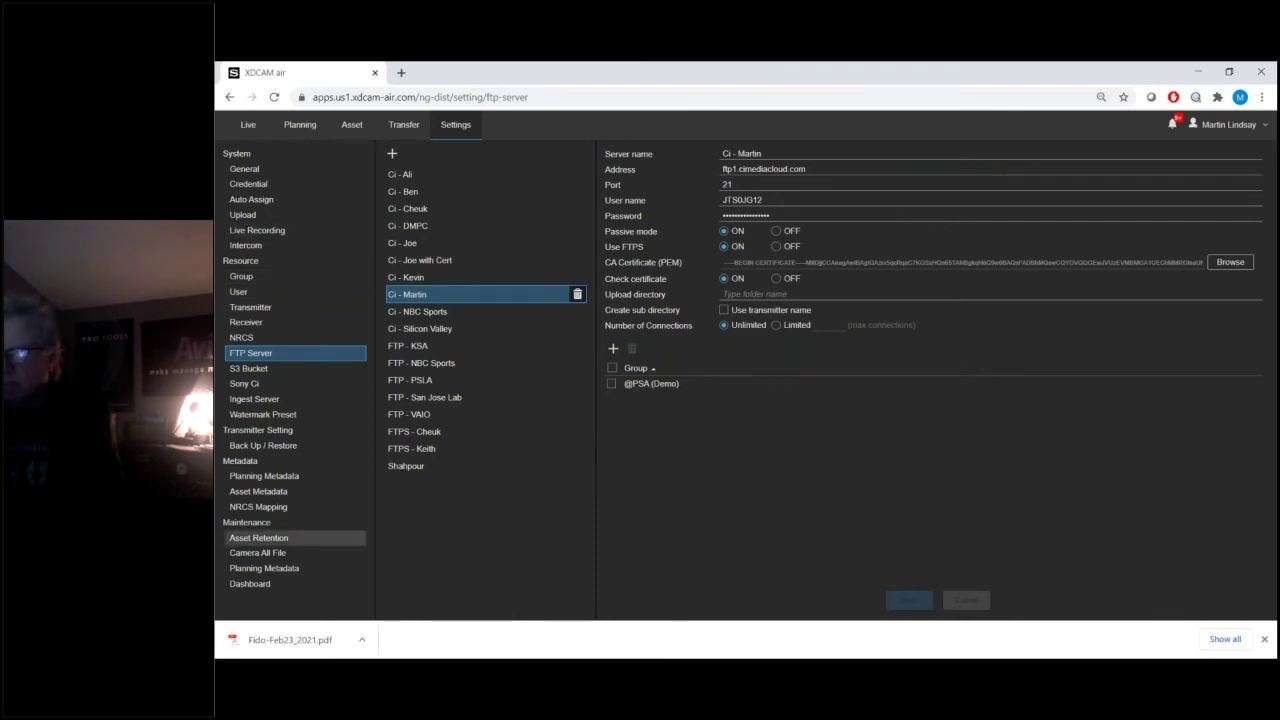
Step: Open the transmitter Back Up / Restore settings
{"action": "left_click", "coordinate": [324, 459]}
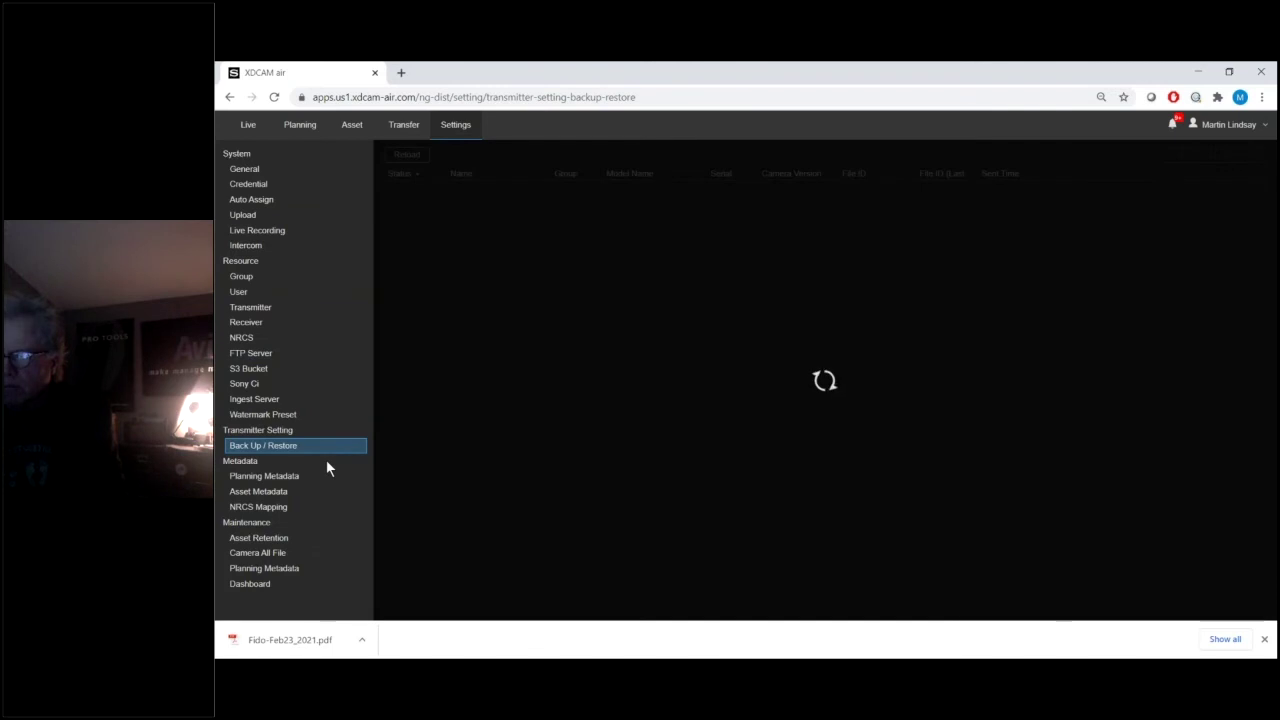